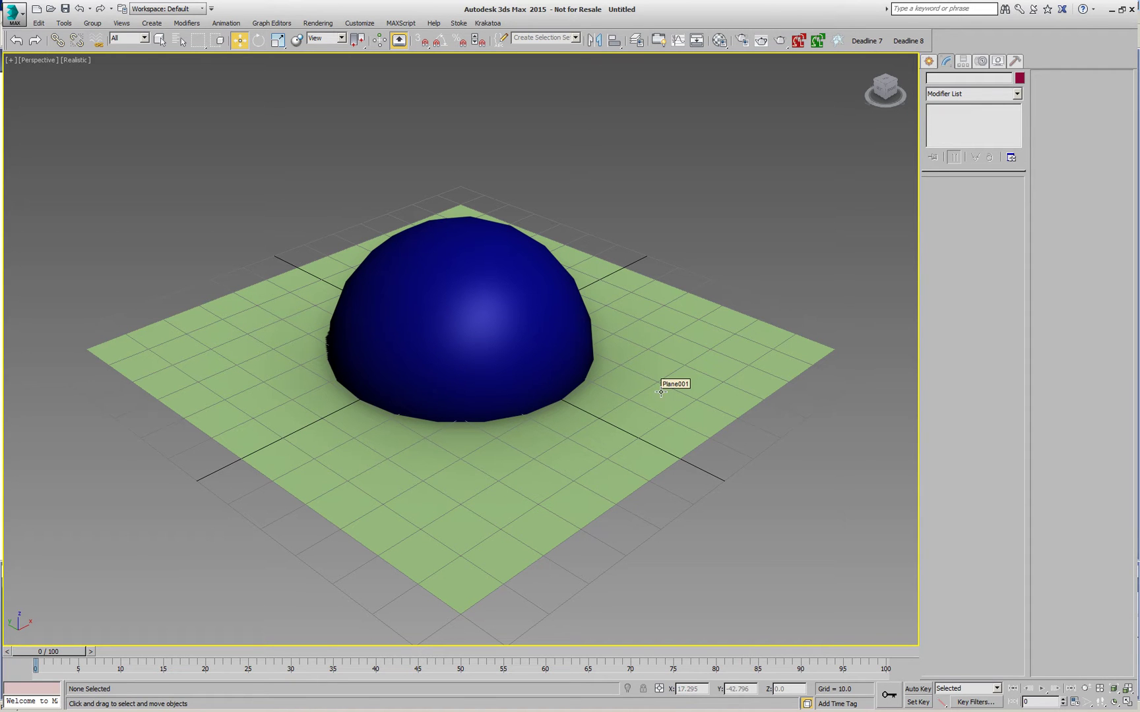
- Create a Krakatoa PRT Volume from the blue geosphere and set its viewport spacing to 2.0
{"action": "left_click", "coordinate": [496, 290]}
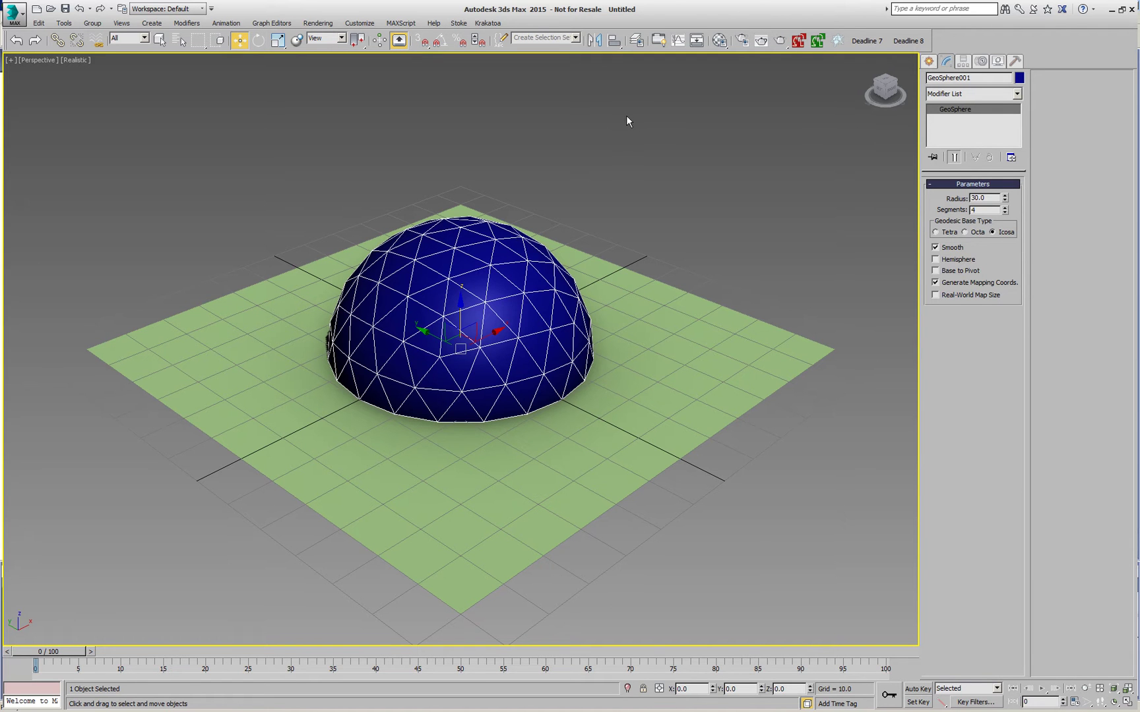
{"action": "left_click", "coordinate": [488, 23]}
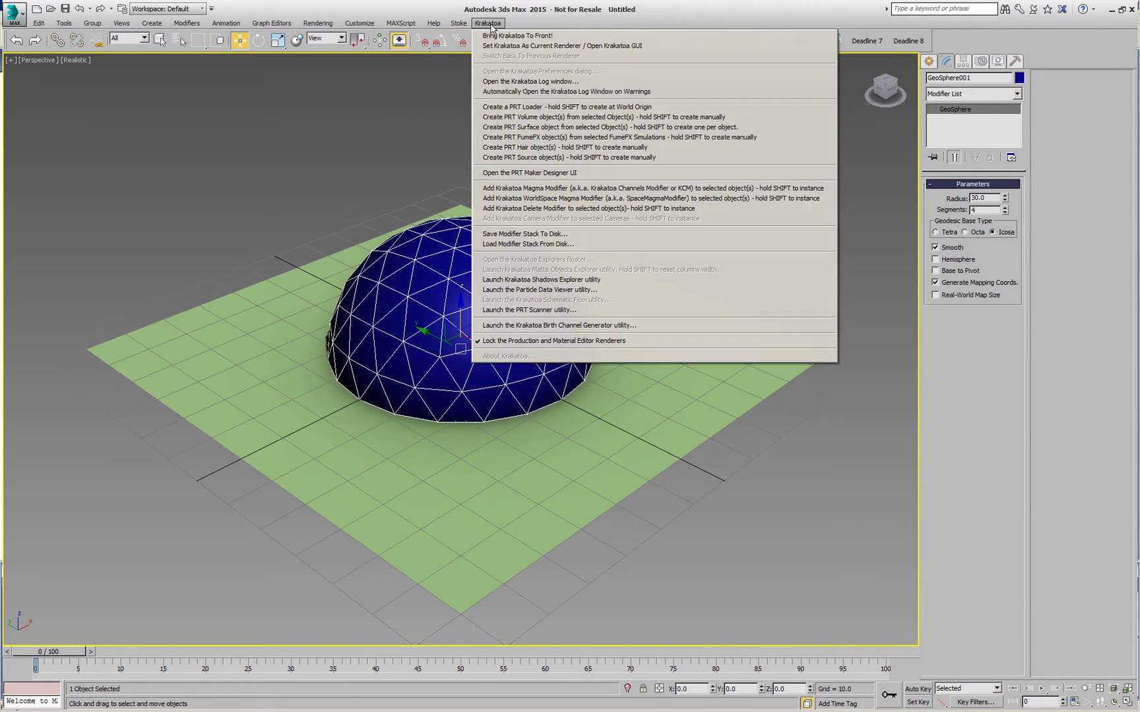
{"action": "left_click", "coordinate": [547, 119]}
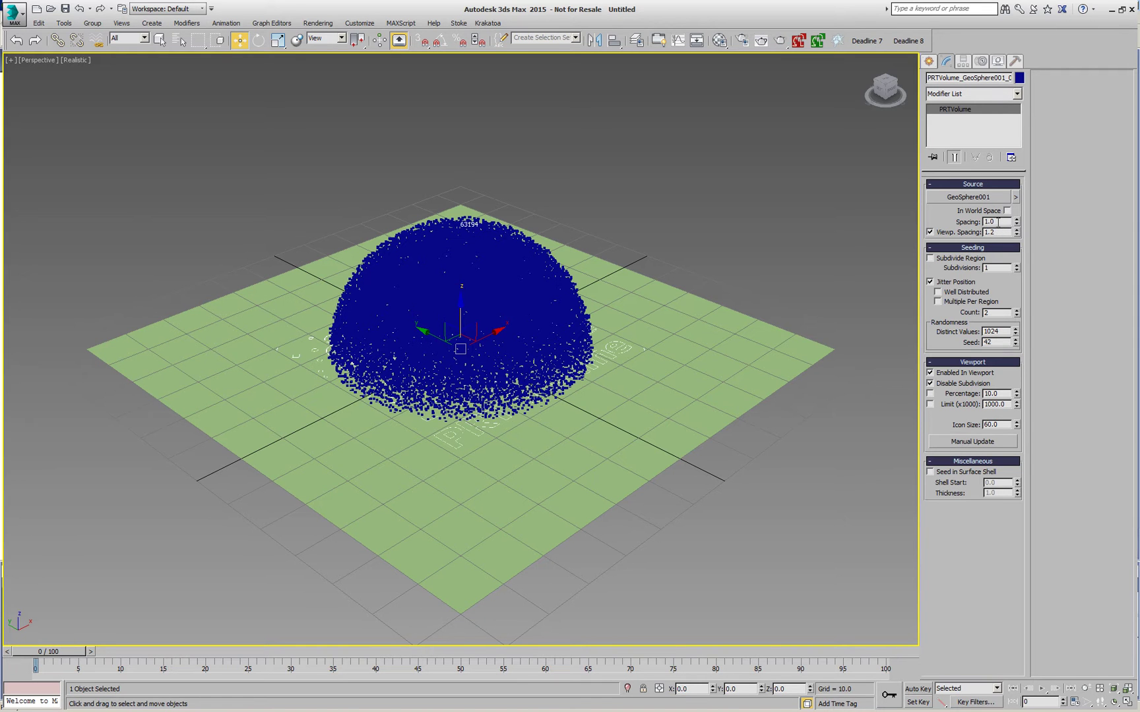
{"action": "double_click", "coordinate": [990, 232]}
{"action": "type", "text": "2.0"}
{"action": "key", "text": "Return"}
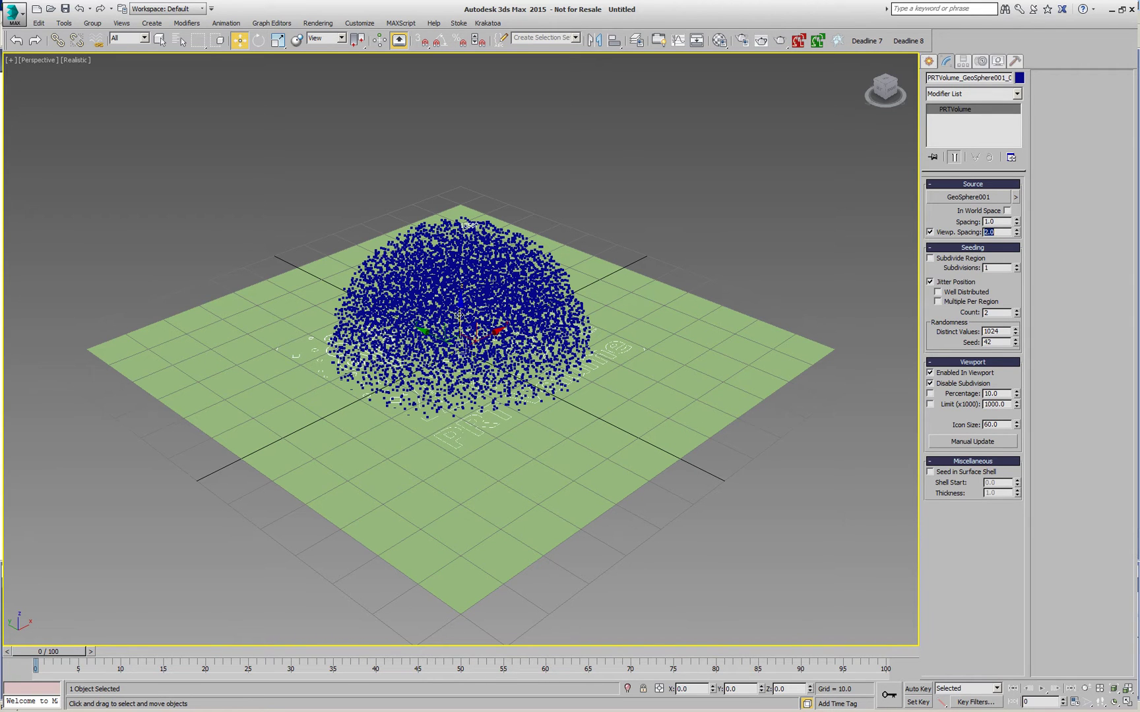
- Animate the PRT Volume dropping through the plane, from about Z 37.6 at frame 0 to about Z -36.7 at frame 100
{"action": "left_click_drag", "start_coordinate": [460, 316], "coordinate": [460, 176]}
{"action": "key", "text": "End"}
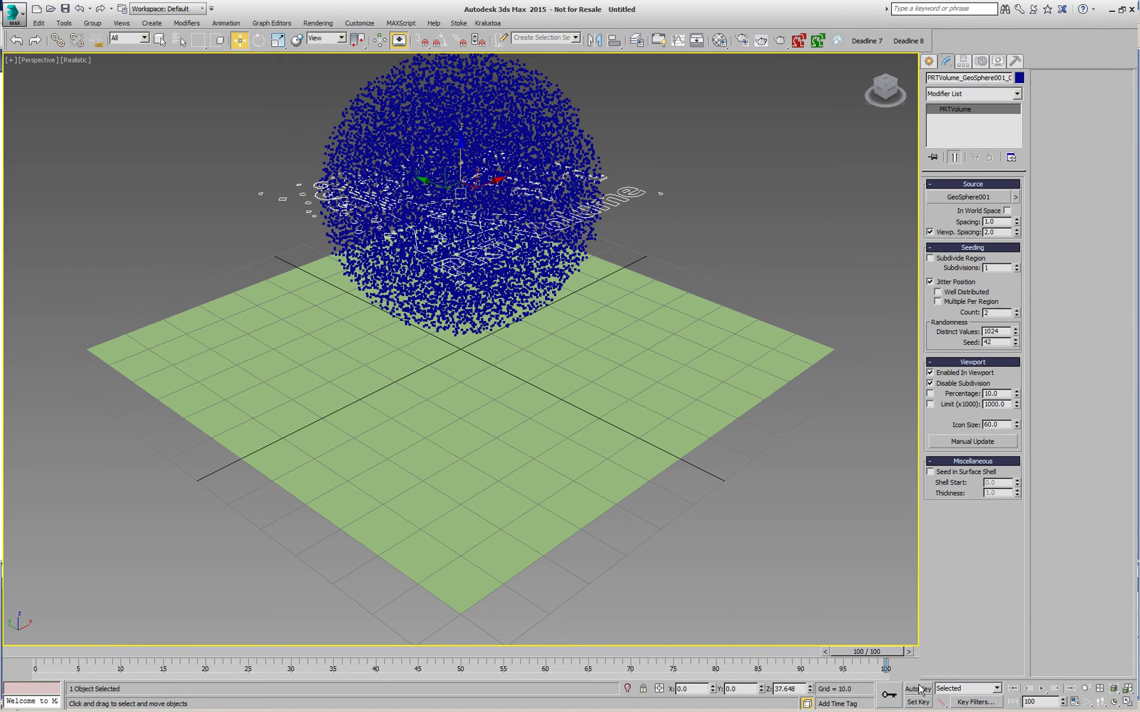
{"action": "key", "text": "n"}
{"action": "left_click_drag", "start_coordinate": [460, 153], "coordinate": [560, 448]}
{"action": "left_click", "coordinate": [917, 689]}
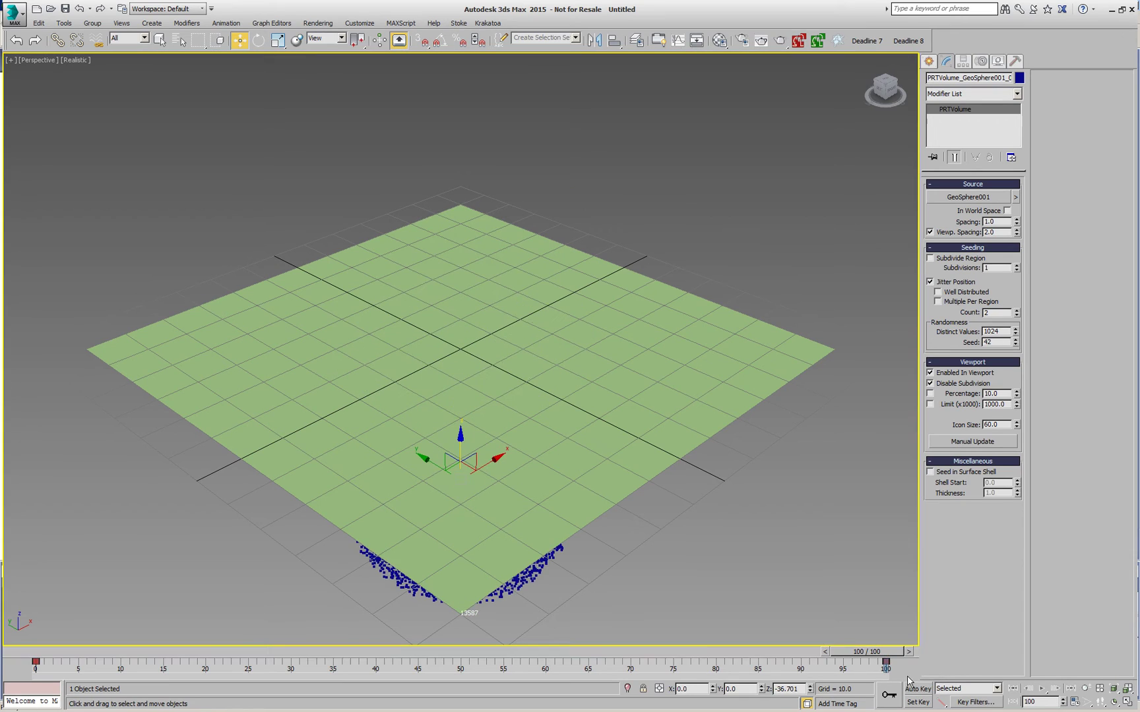
{"action": "left_click_drag", "start_coordinate": [894, 653], "coordinate": [13, 639]}
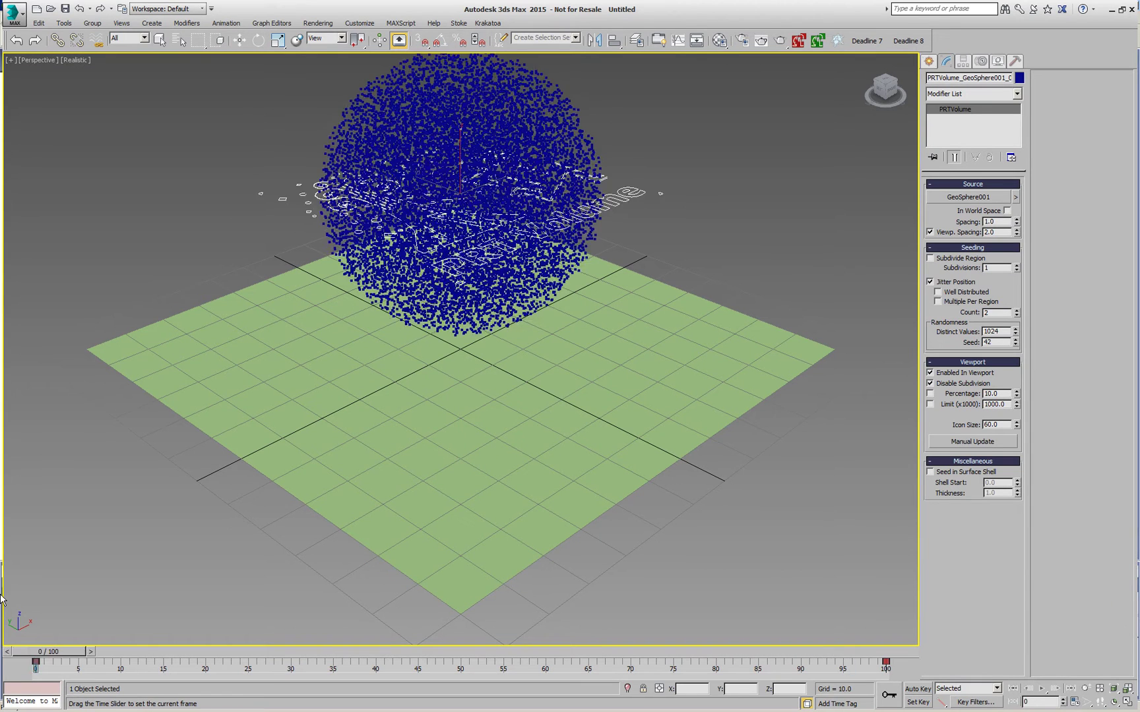
{"action": "key", "text": "w"}
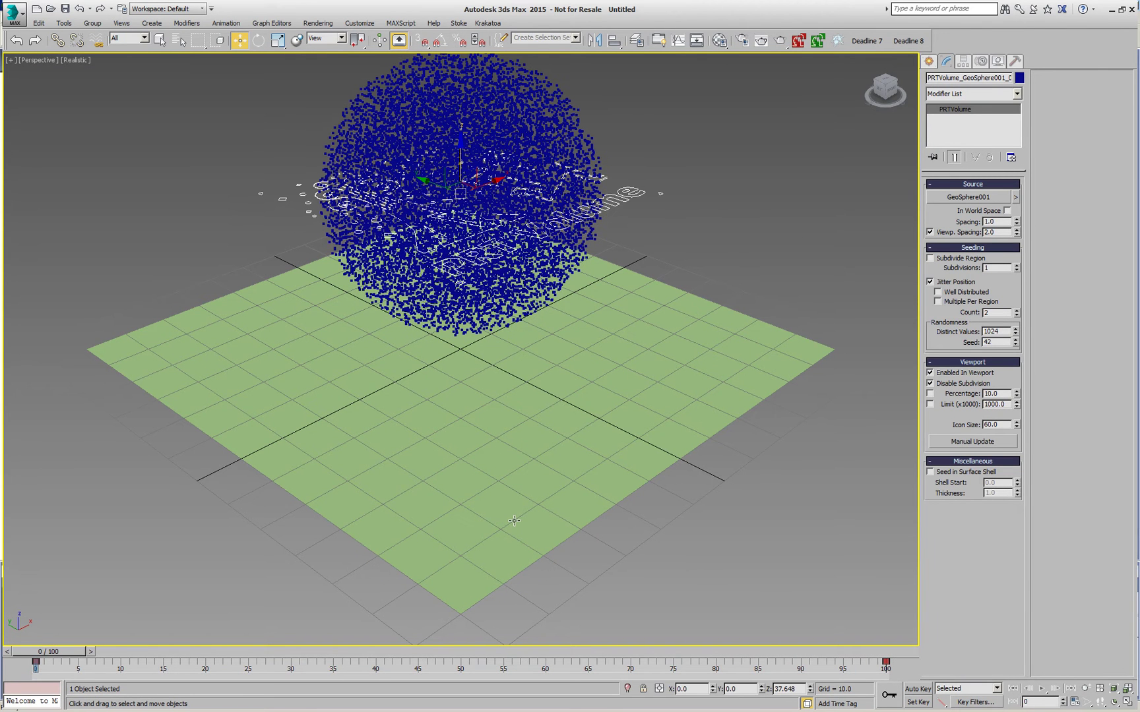
- Add a Krakatoa WorldSpace Magma modifier to the PRT Volume and open its Magma editor
{"action": "left_click", "coordinate": [488, 23]}
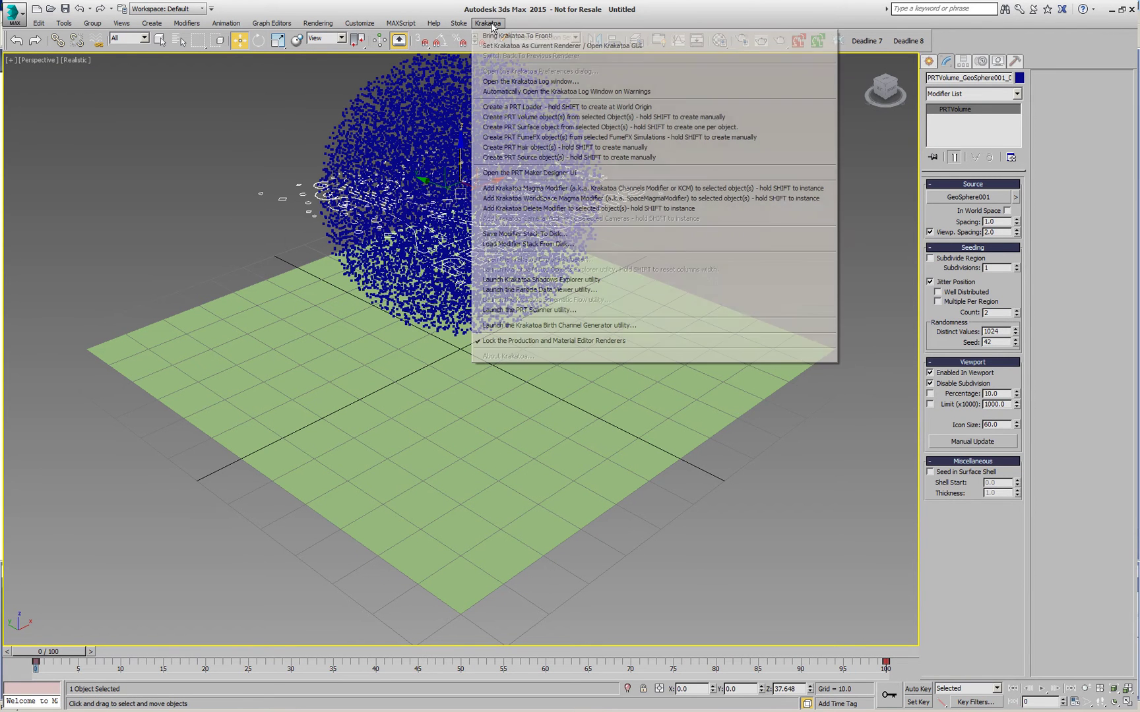
{"action": "left_click", "coordinate": [563, 198]}
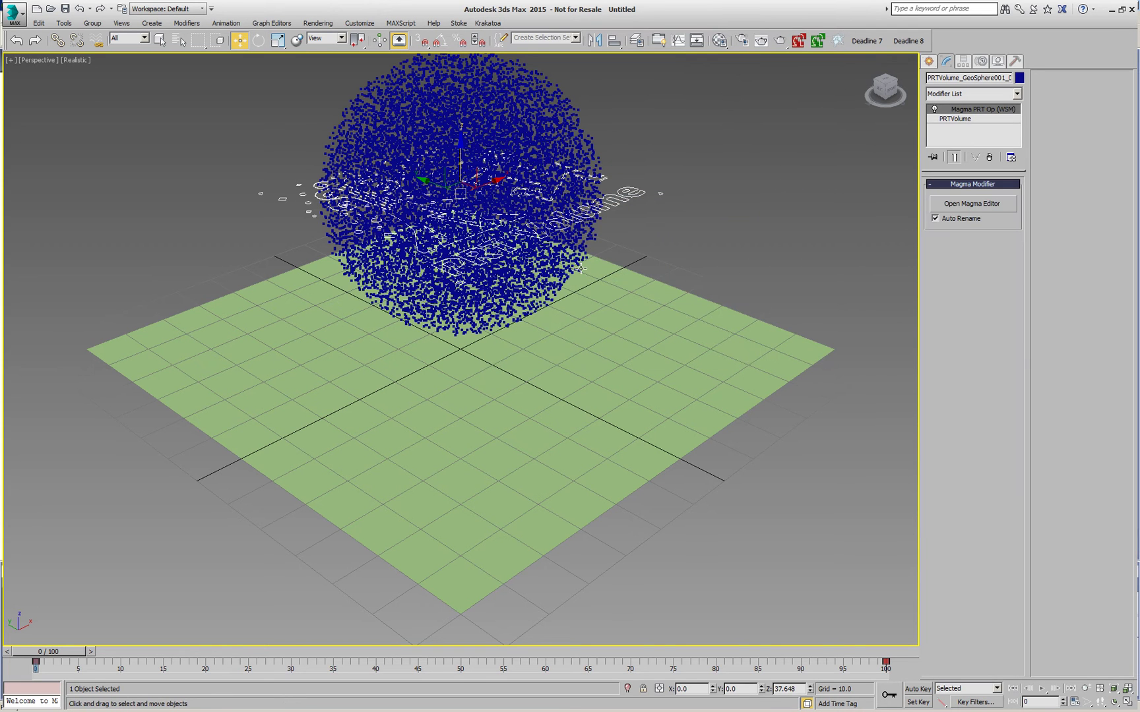
{"action": "left_click", "coordinate": [971, 203]}
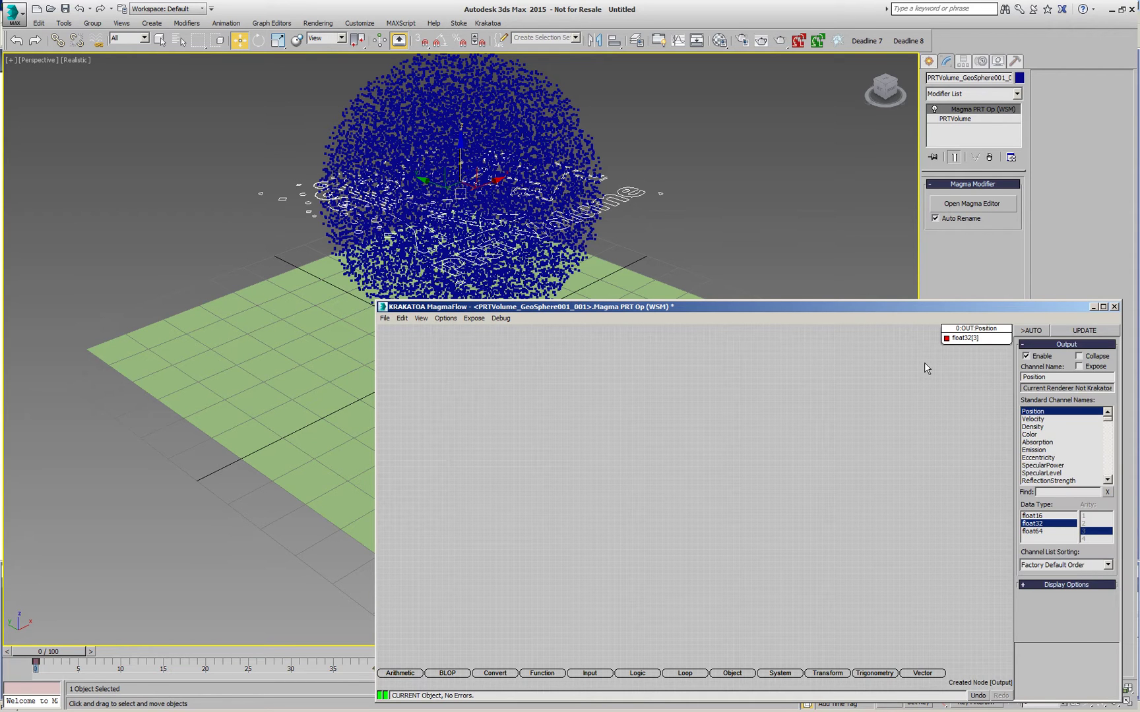
- Feed the Position output from a NearestPoint node, using Plane001 as its geometry and the particle Position channel as its lookup point
{"action": "key", "text": "o"}
{"action": "key", "text": "n"}
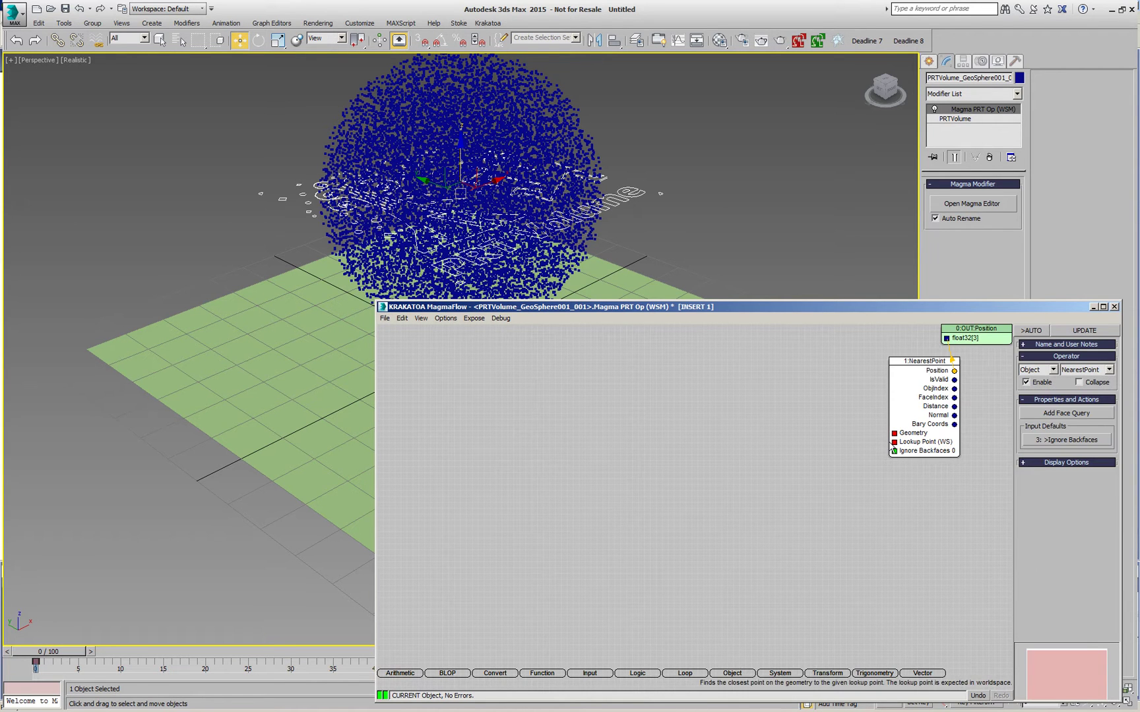
{"action": "left_click_drag", "start_coordinate": [897, 438], "coordinate": [822, 441]}
{"action": "left_click", "coordinate": [1088, 424]}
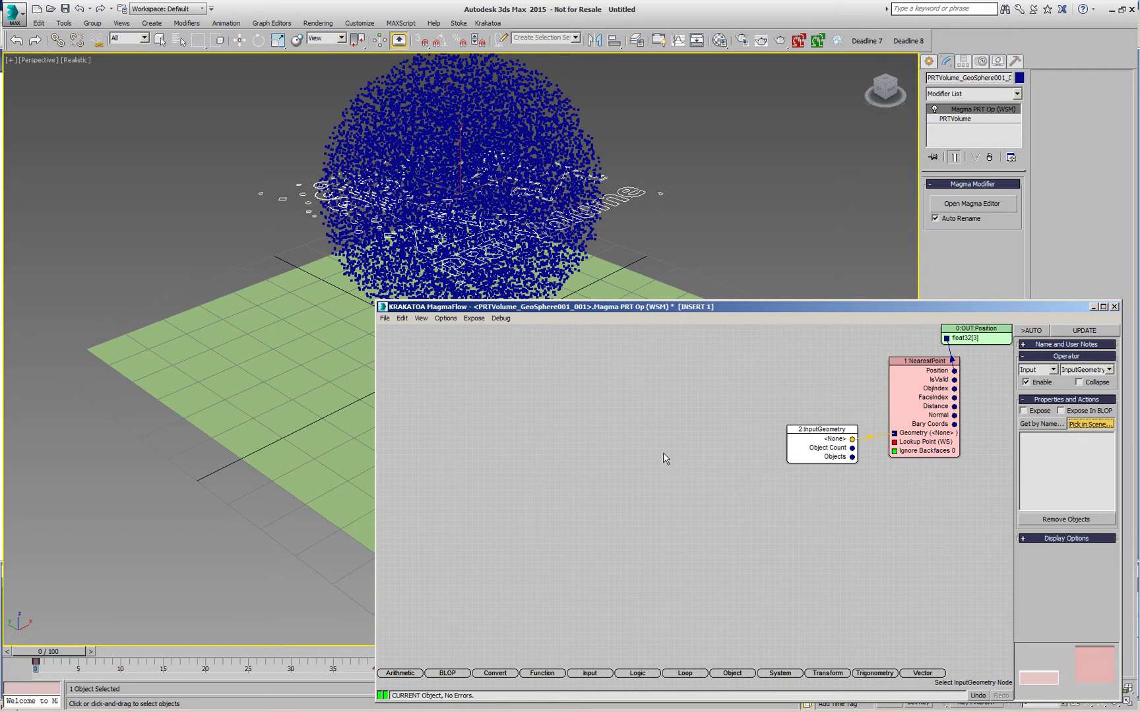
{"action": "left_click", "coordinate": [279, 379]}
{"action": "left_click_drag", "start_coordinate": [894, 442], "coordinate": [708, 575]}
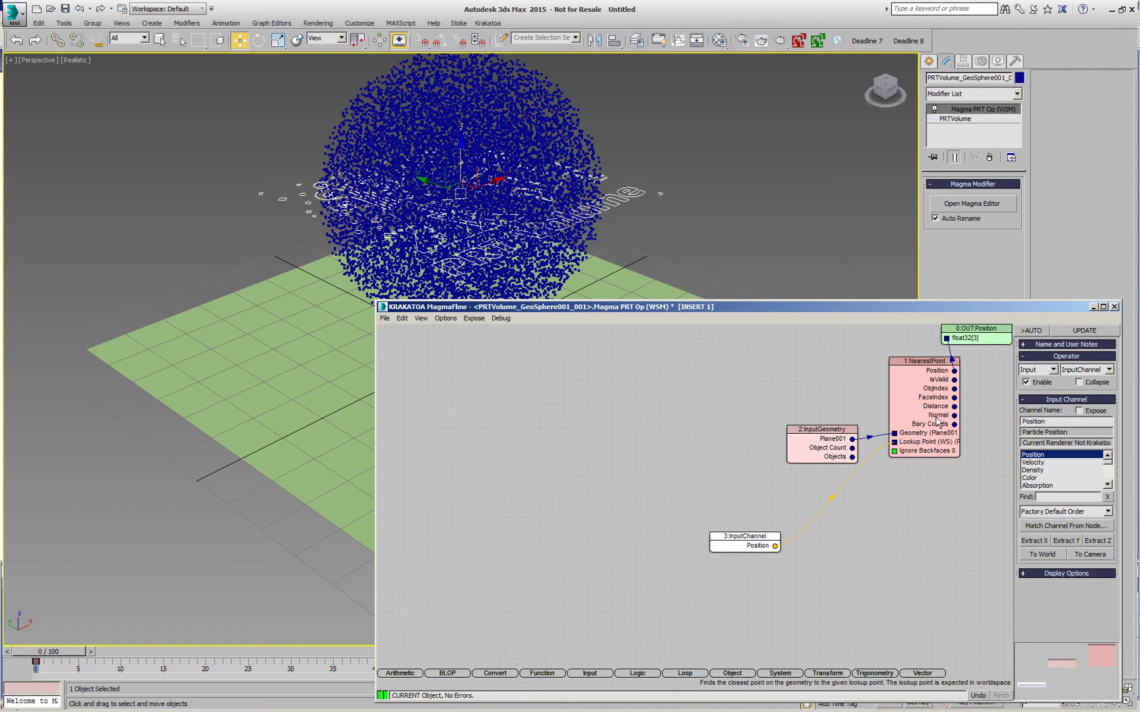
- Turn on automatic updates for the Magma flow and scrub the animation to check the particles projected onto the plane
{"action": "left_click", "coordinate": [1031, 331]}
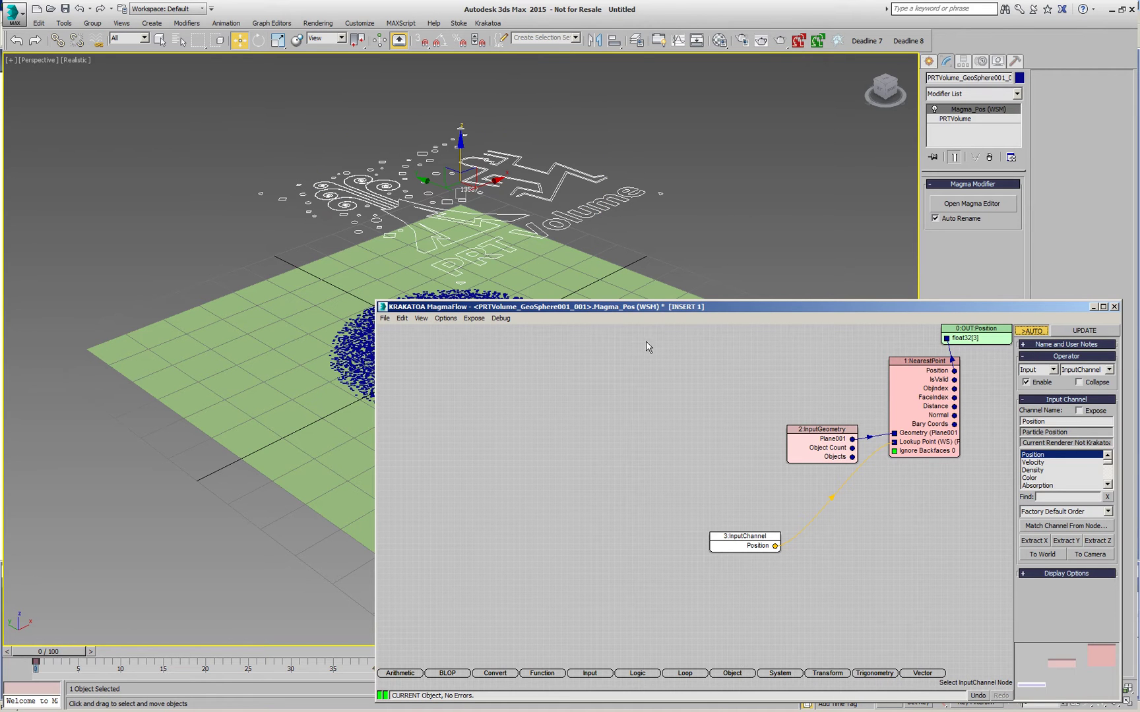
{"action": "left_click_drag", "start_coordinate": [716, 301], "coordinate": [721, 447]}
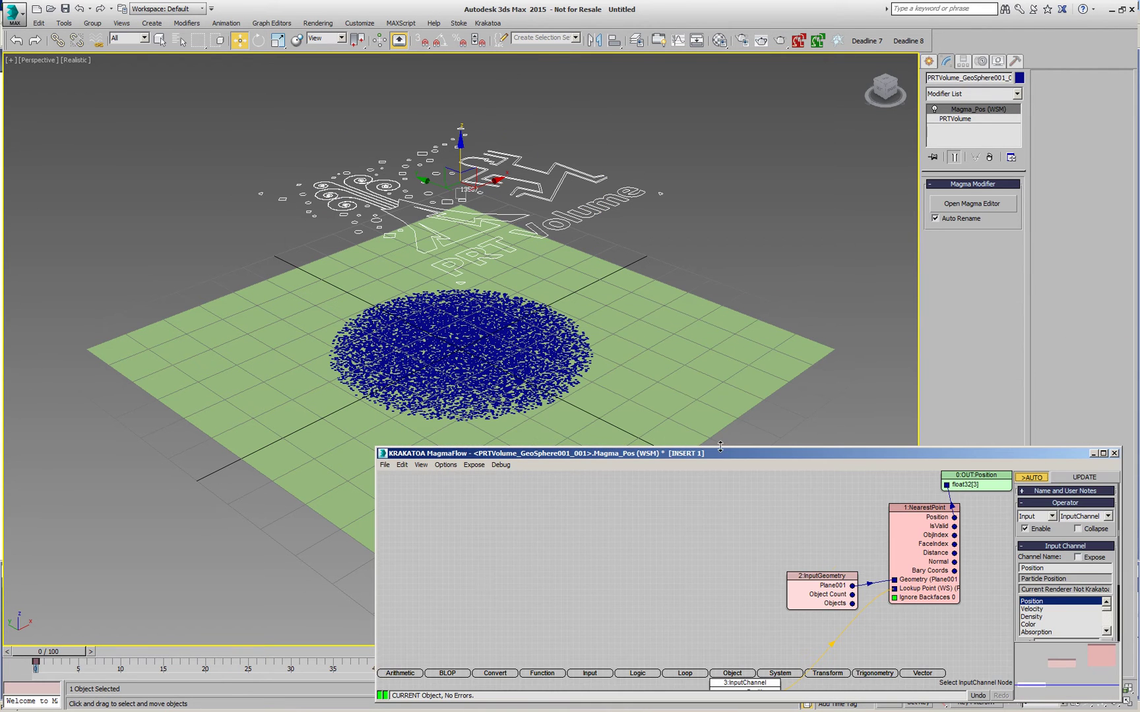
{"action": "left_click_drag", "start_coordinate": [49, 652], "coordinate": [911, 648]}
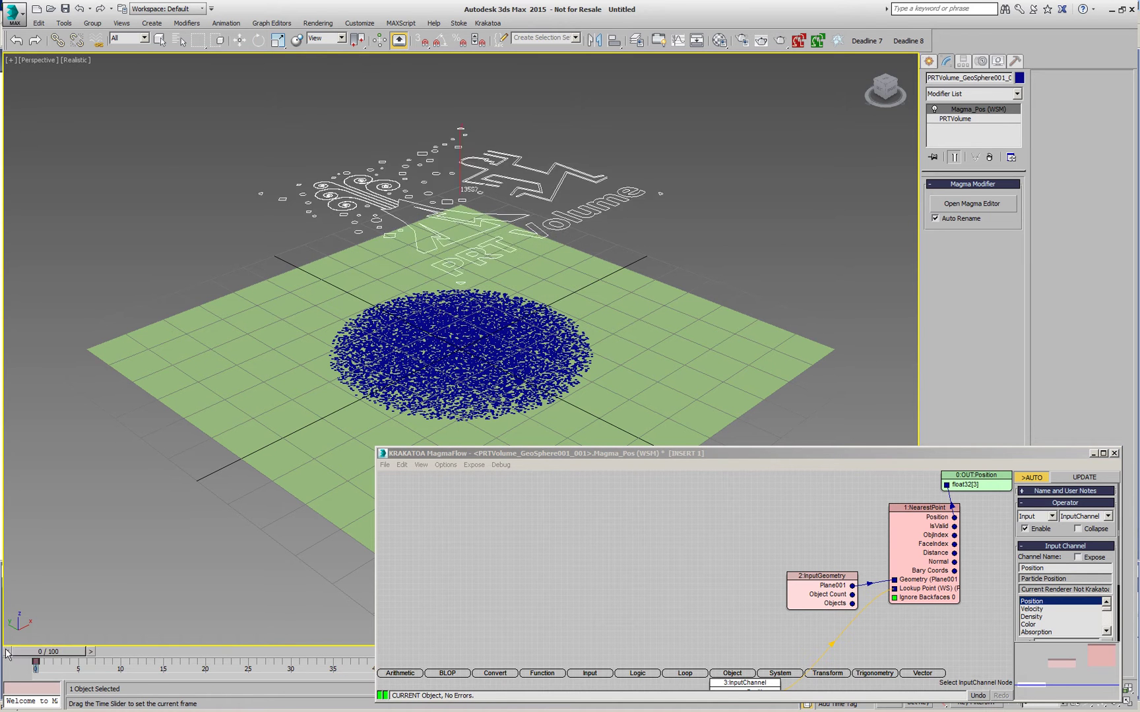
{"action": "key", "text": "w"}
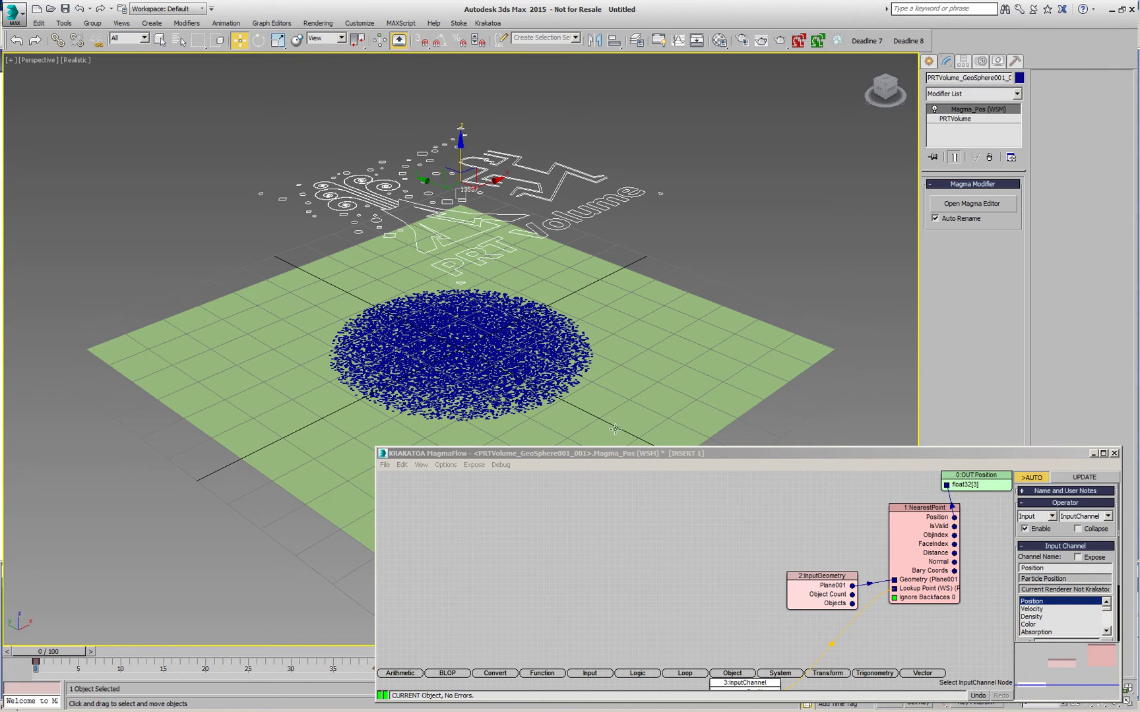
- Enable Ignore Backfaces on the NearestPoint node and scrub the animation to check its effect below the plane
{"action": "left_click", "coordinate": [901, 599]}
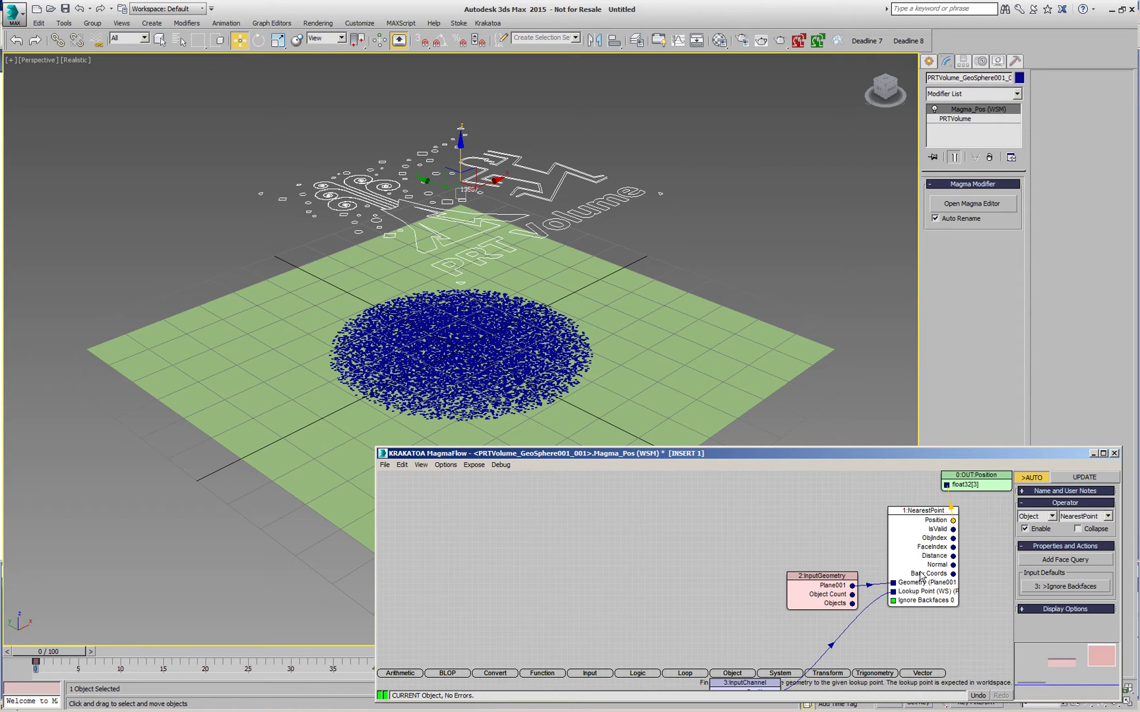
{"action": "left_click", "coordinate": [1066, 586]}
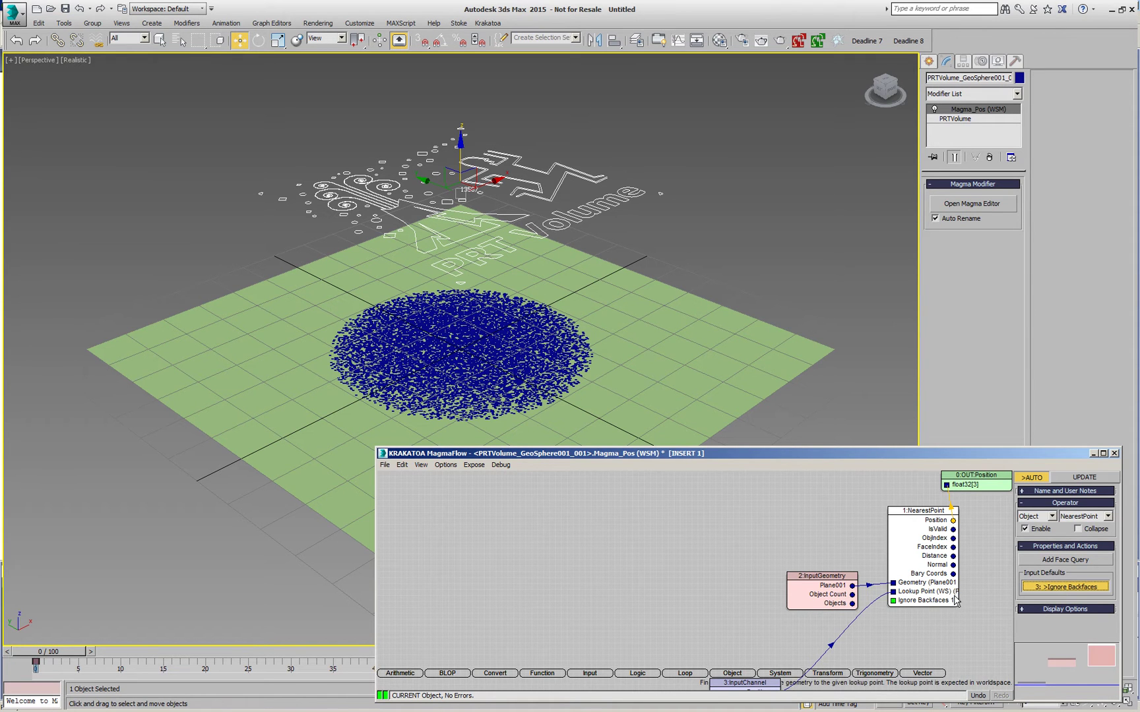
{"action": "left_click_drag", "start_coordinate": [61, 651], "coordinate": [841, 677]}
{"action": "key", "text": "w"}
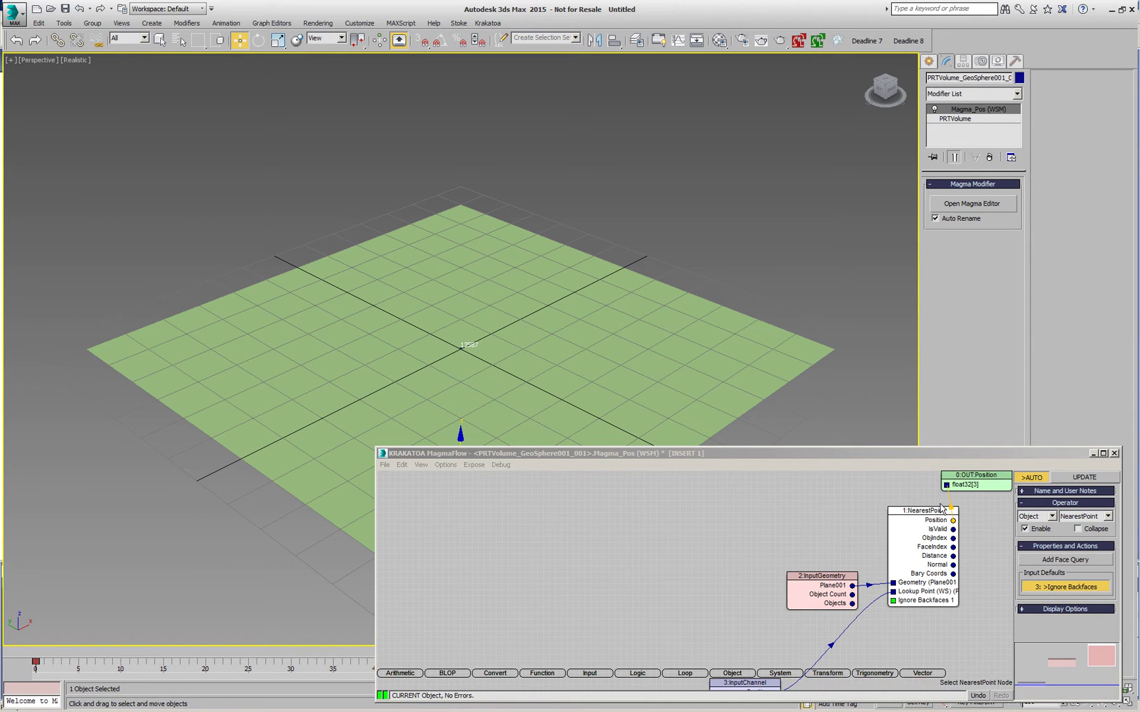
- Tidy the Magma flow by automatically rearranging its nodes
{"action": "left_click_drag", "start_coordinate": [928, 531], "coordinate": [905, 525]}
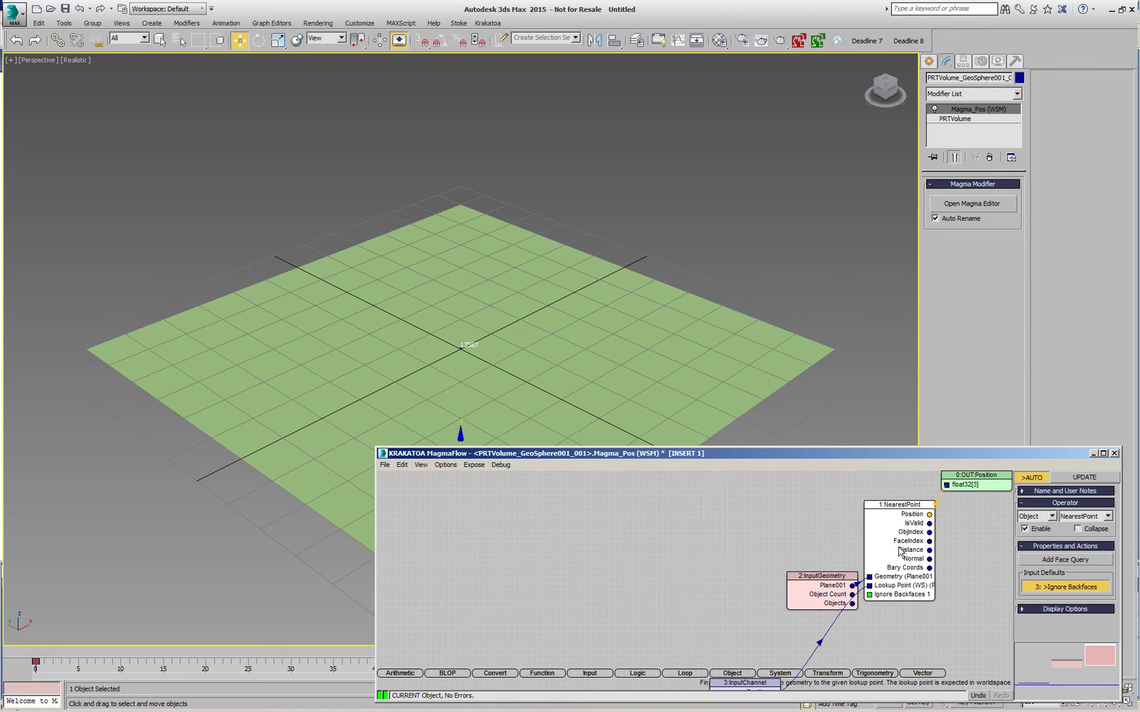
{"action": "left_click", "coordinate": [967, 560]}
{"action": "key", "text": "ctrl+d"}
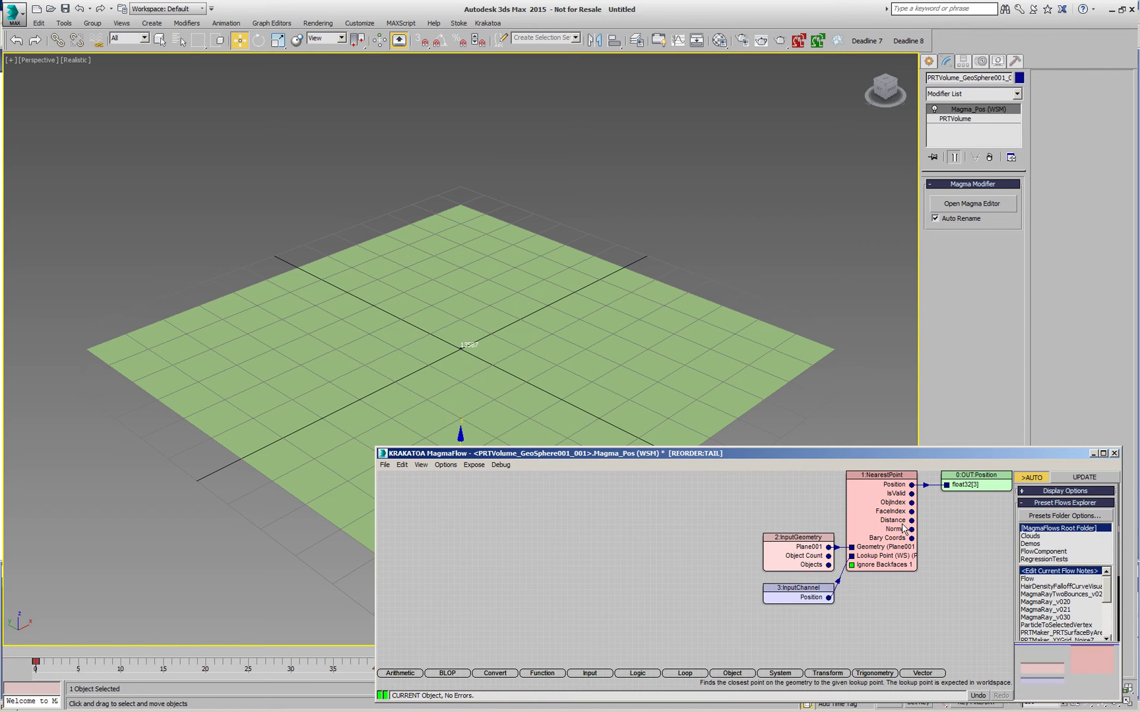
- Insert a Switch node before the Position output, driven by IsValid, with NearestPoint Position as If True and the particle Position channel as If False
{"action": "left_click", "coordinate": [903, 526]}
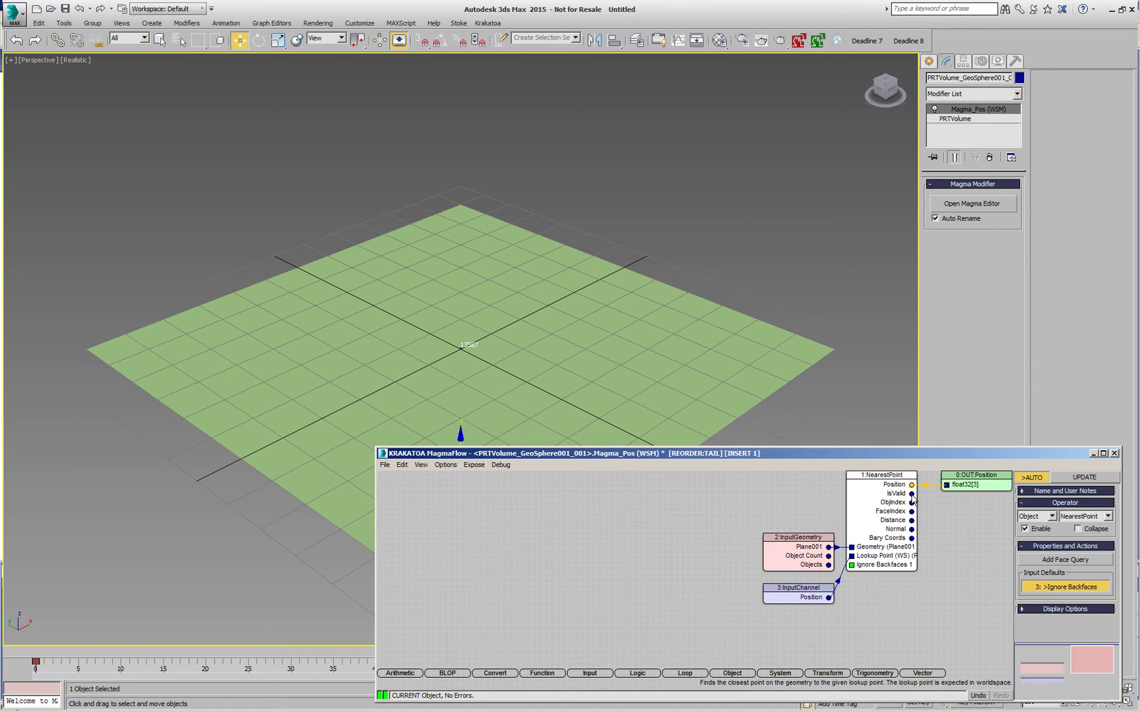
{"action": "left_click_drag", "start_coordinate": [911, 495], "coordinate": [944, 528]}
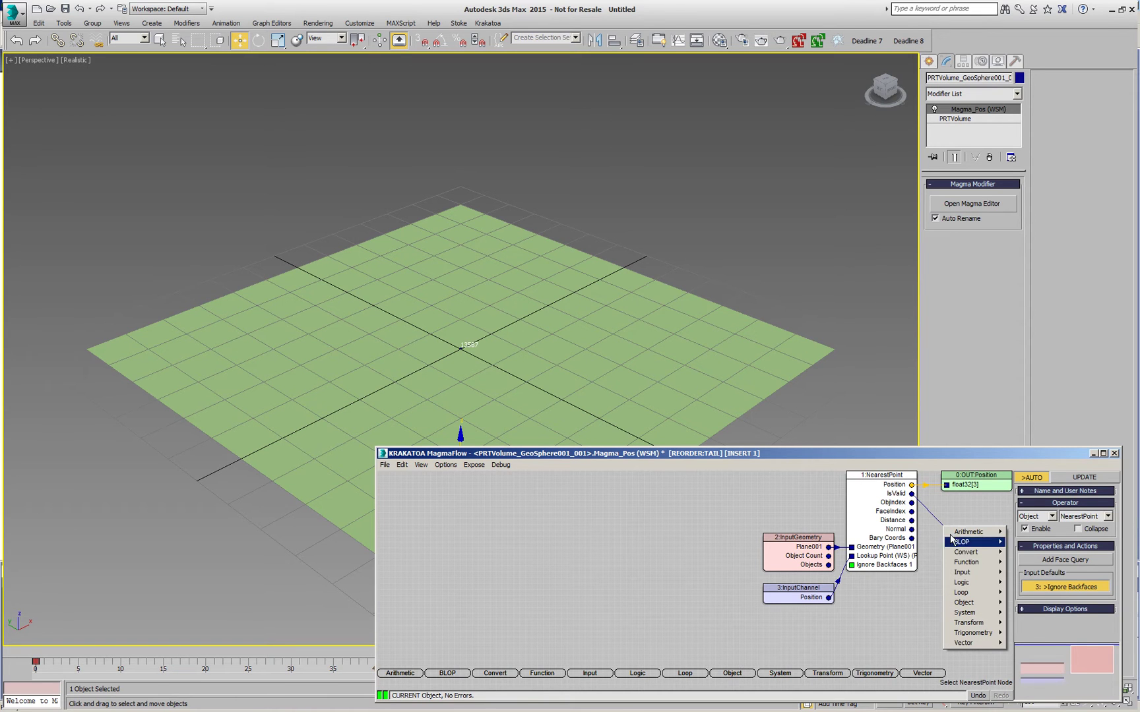
{"action": "mouse_move", "coordinate": [975, 590]}
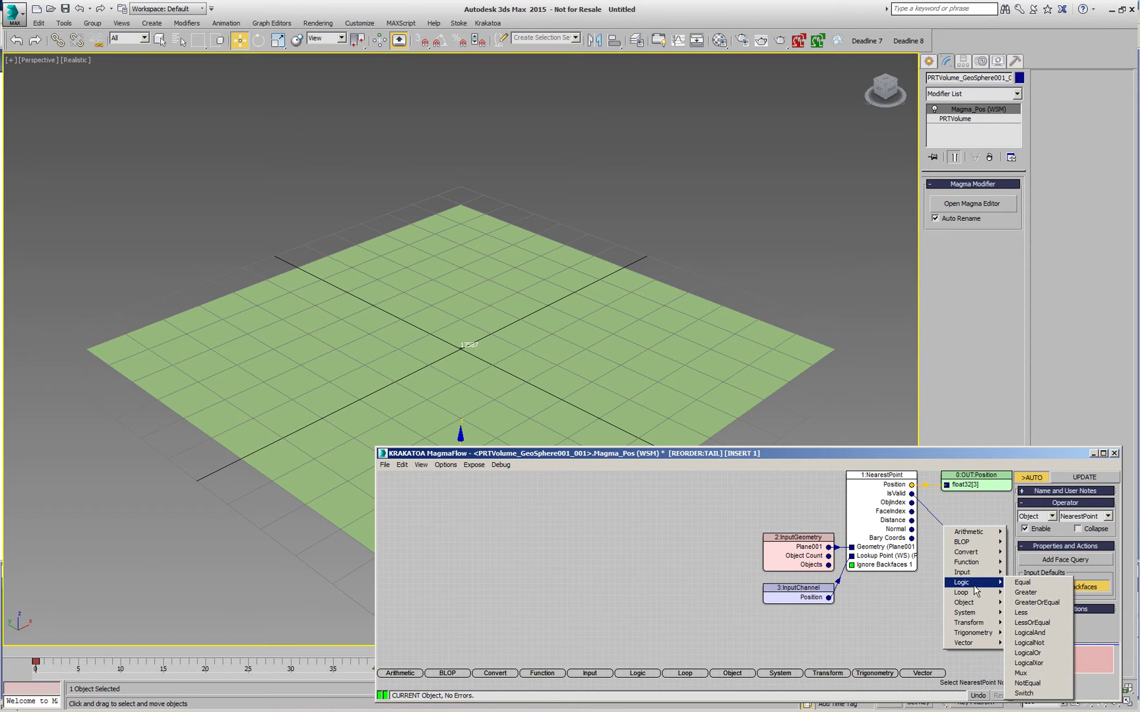
{"action": "left_click", "coordinate": [1040, 696]}
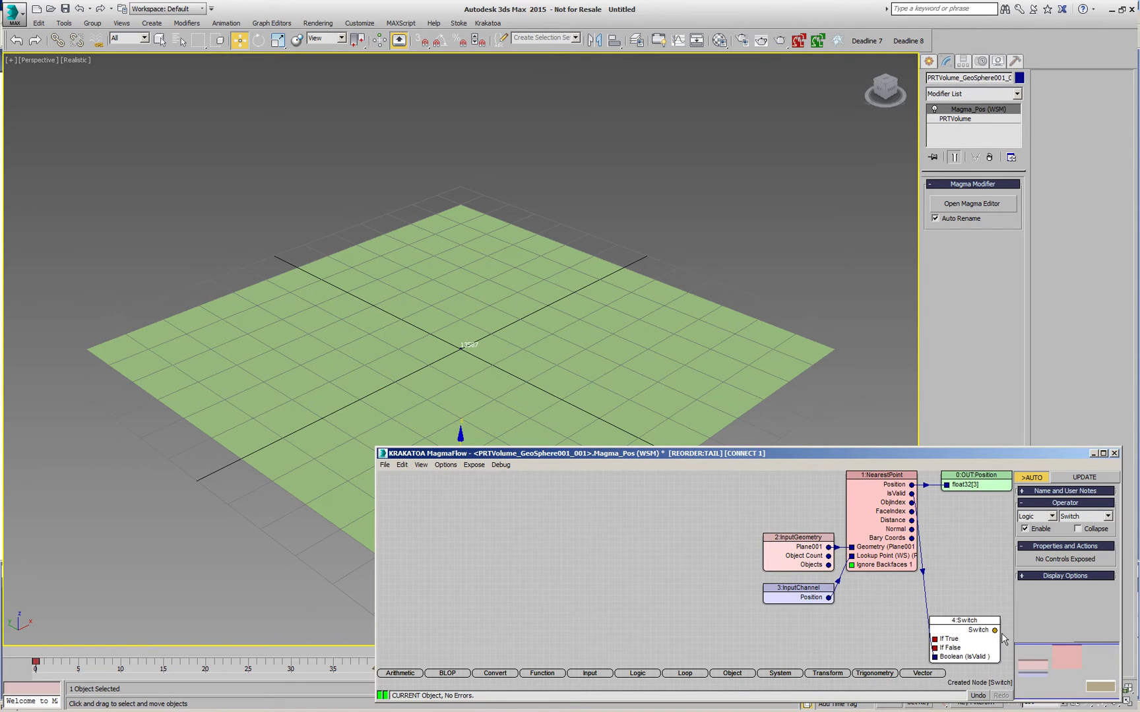
{"action": "left_click_drag", "start_coordinate": [996, 632], "coordinate": [948, 489]}
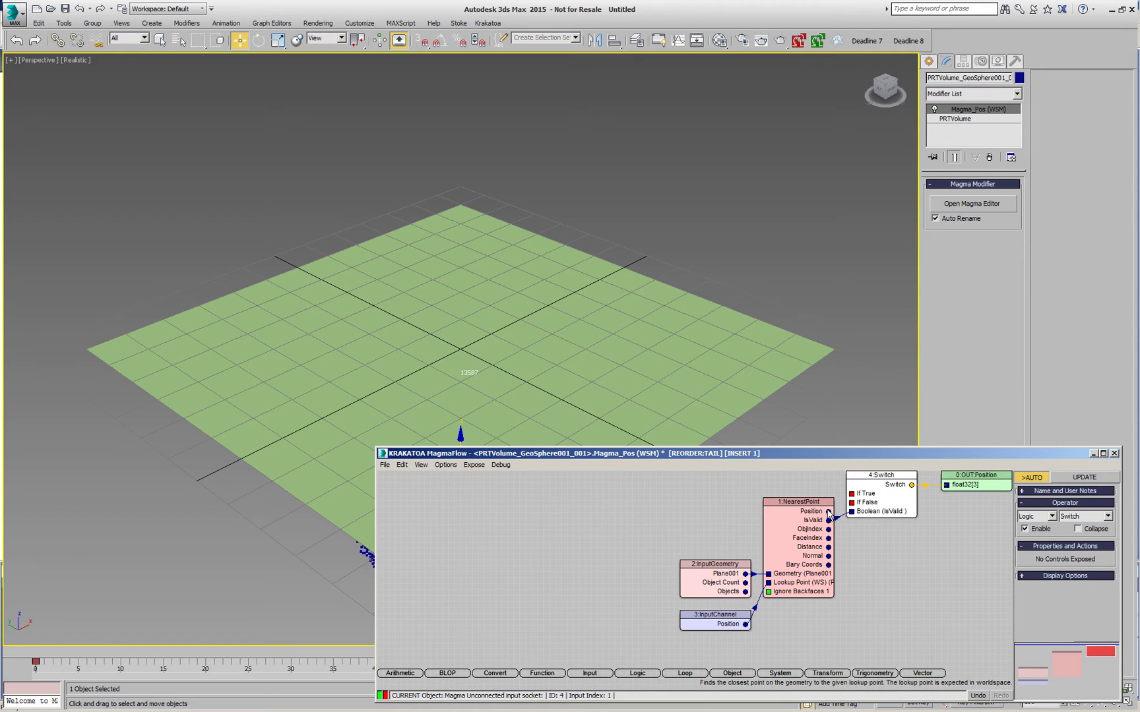
{"action": "left_click_drag", "start_coordinate": [828, 513], "coordinate": [851, 494]}
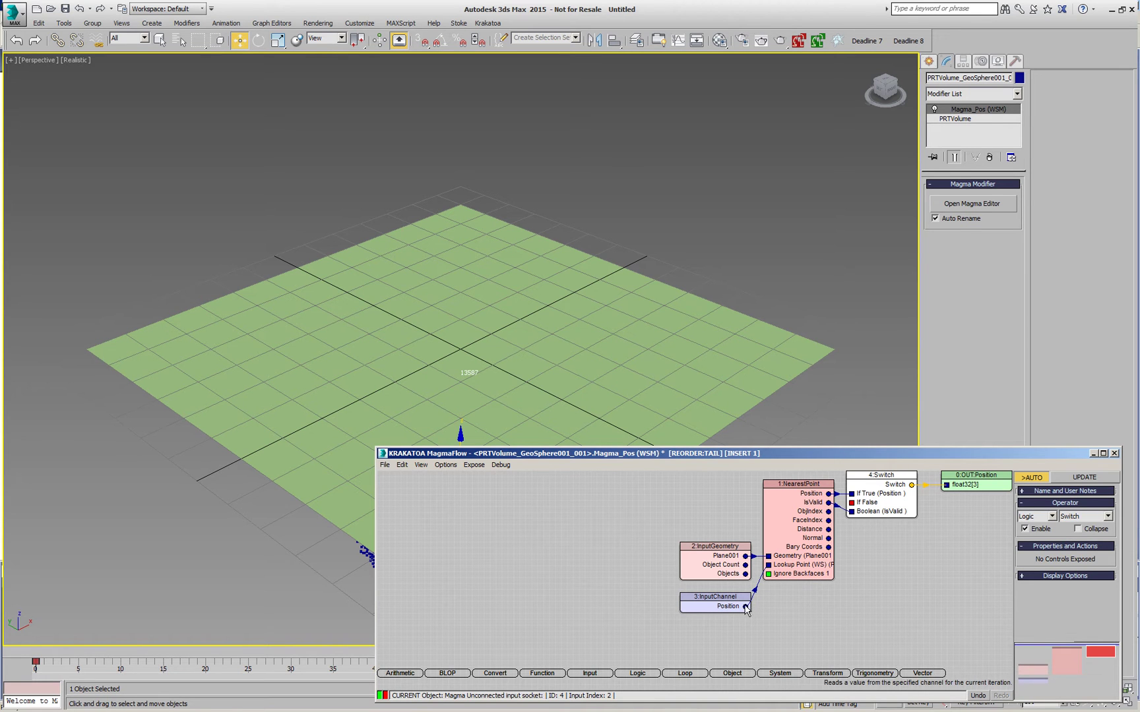
{"action": "left_click_drag", "start_coordinate": [746, 607], "coordinate": [853, 507]}
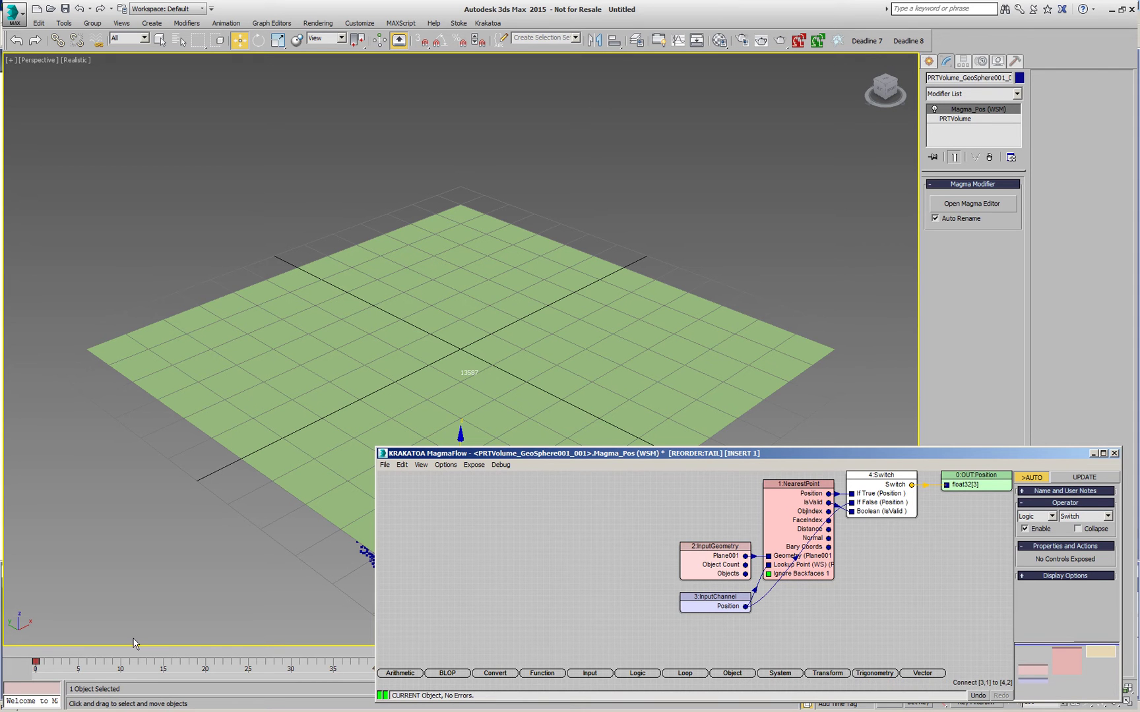
- Scrub to frame 31, deselect the PRT Volume, and display the viewport in wireframe with the grid hidden
{"action": "left_click_drag", "start_coordinate": [38, 651], "coordinate": [288, 658]}
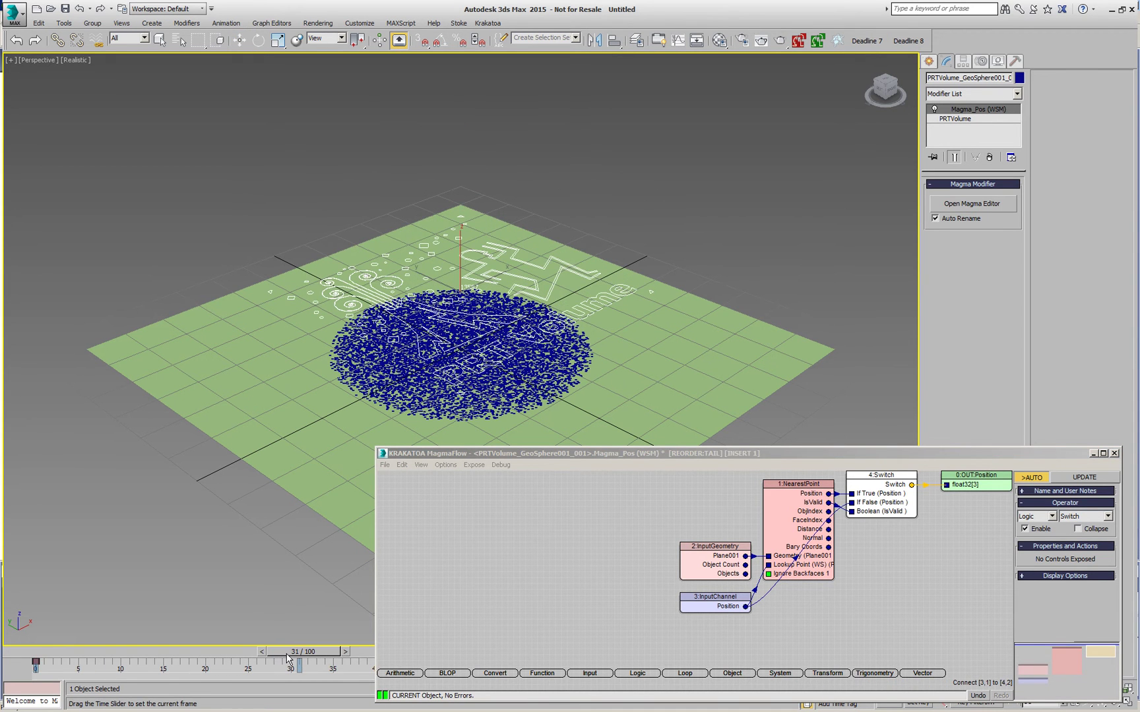
{"action": "key", "text": "w"}
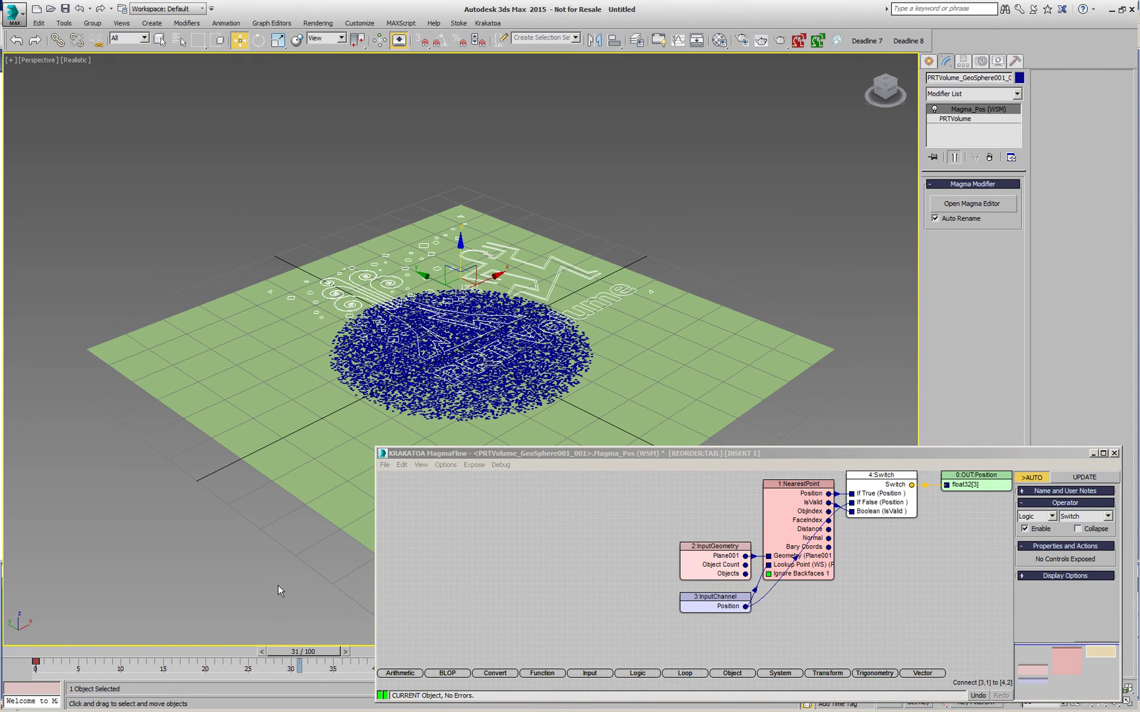
{"action": "left_click", "coordinate": [249, 538]}
{"action": "key", "text": "F3"}
{"action": "key", "text": "g"}
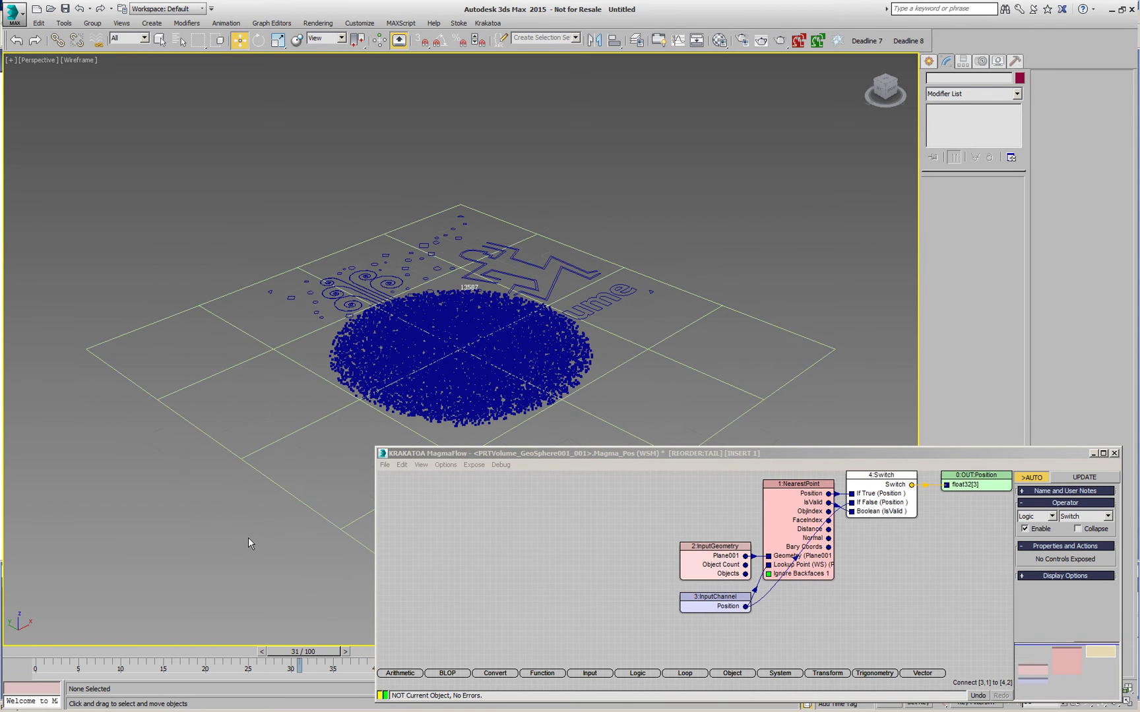
- Scrub the particles below the plane and orbit to a low side view to examine their positions relative to it
{"action": "left_click_drag", "start_coordinate": [317, 656], "coordinate": [873, 578]}
{"action": "key", "text": "w"}
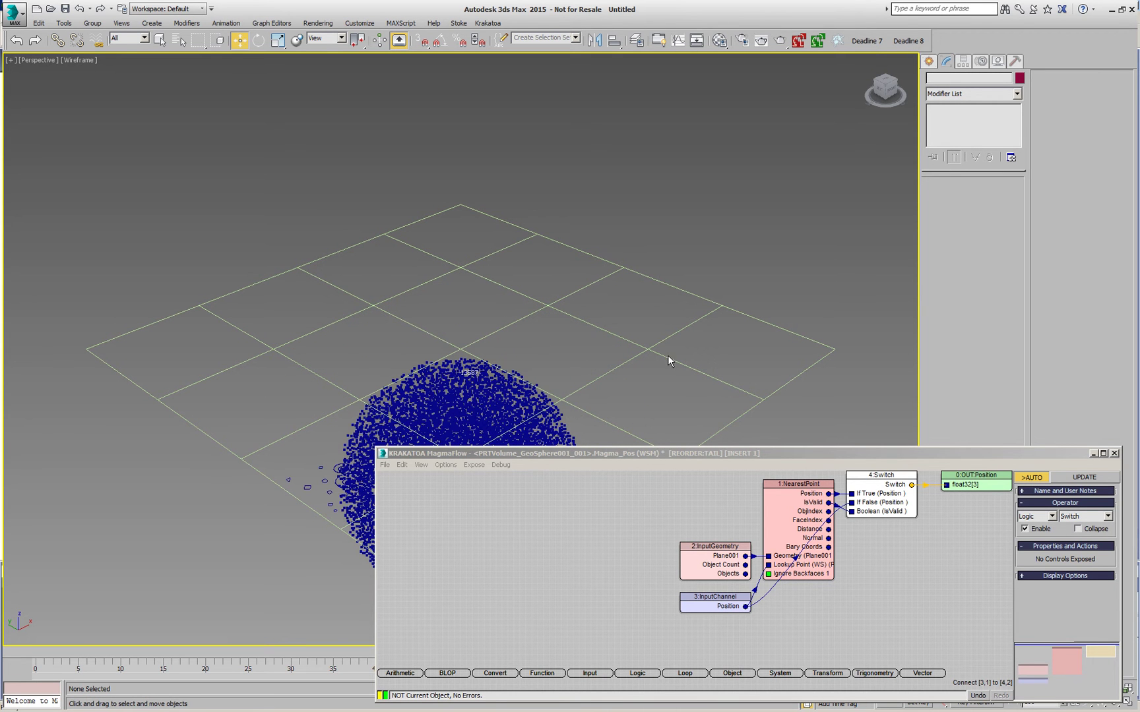
{"action": "middle_click_drag", "start_coordinate": [646, 400], "coordinate": [637, 360], "text": "alt"}
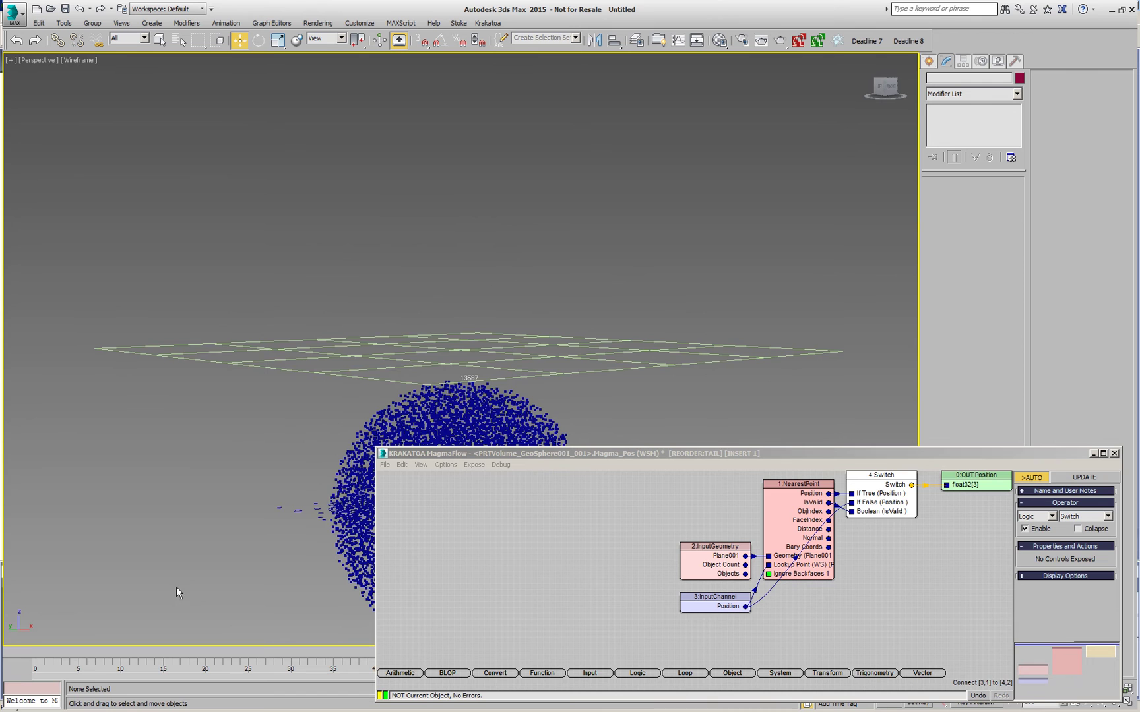
- Return to frame 0 and make the MagmaFlow editor narrower and taller, with the NearestPoint node selected
{"action": "left_click_drag", "start_coordinate": [51, 654], "coordinate": [1, 645]}
{"action": "middle_click_drag", "start_coordinate": [678, 559], "coordinate": [671, 572]}
{"action": "left_click_drag", "start_coordinate": [673, 575], "coordinate": [668, 574]}
{"action": "left_click", "coordinate": [779, 587]}
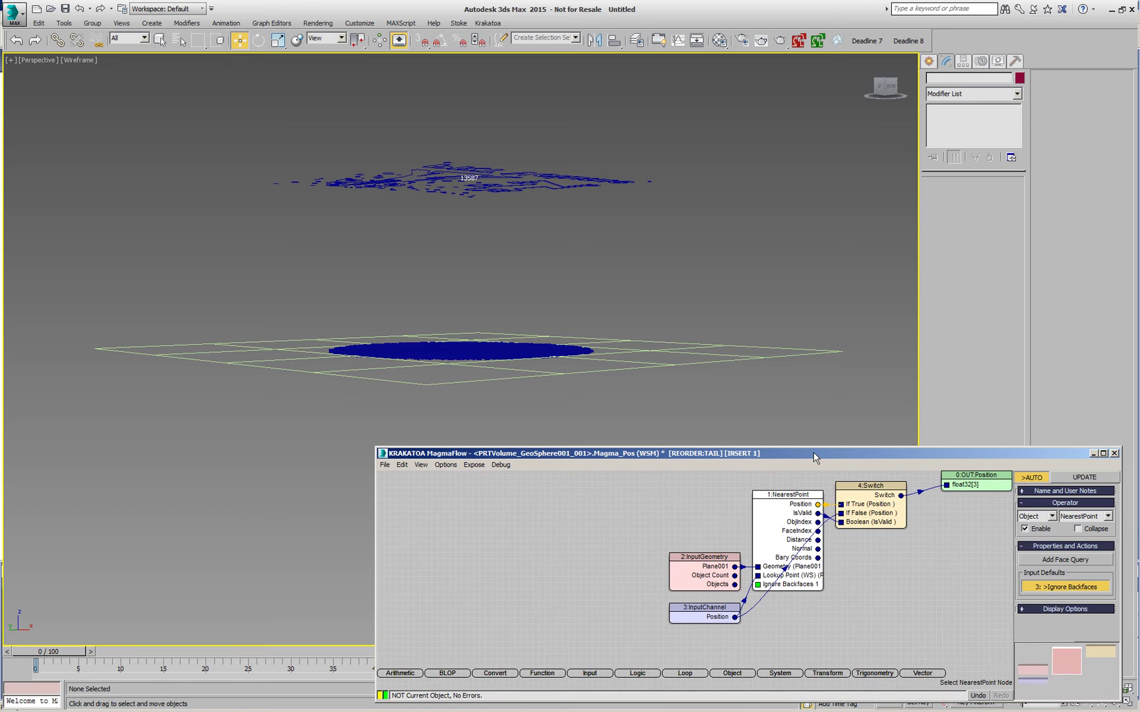
{"action": "left_click_drag", "start_coordinate": [817, 448], "coordinate": [817, 411]}
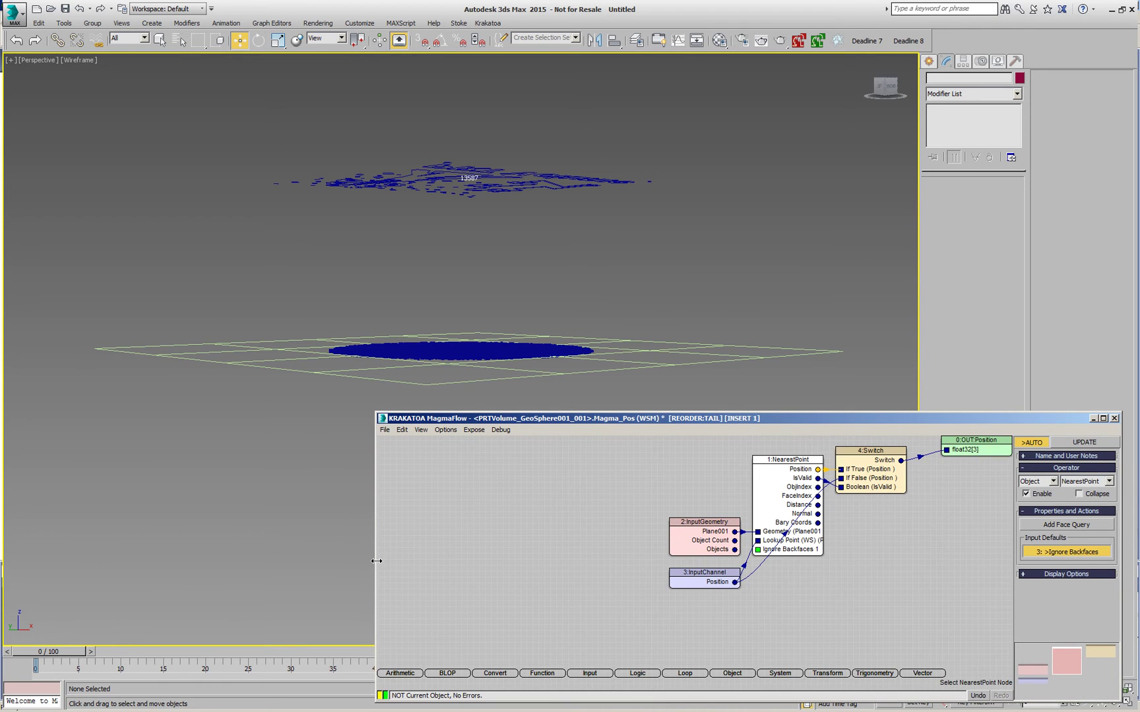
{"action": "left_click_drag", "start_coordinate": [376, 561], "coordinate": [569, 558]}
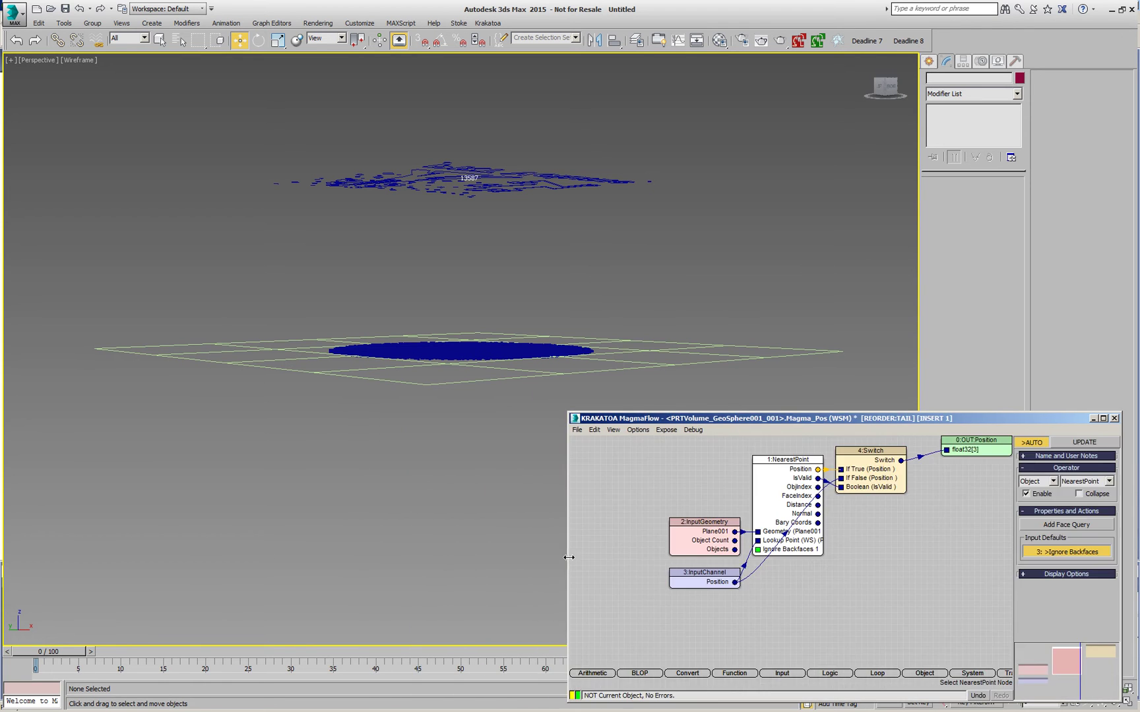
- Drive NearestPoint's Ignore Backfaces input with a Less node comparing the SignedDistance channel to a Float value of -10.0
{"action": "right_click", "coordinate": [763, 545]}
{"action": "mouse_move", "coordinate": [766, 546]}
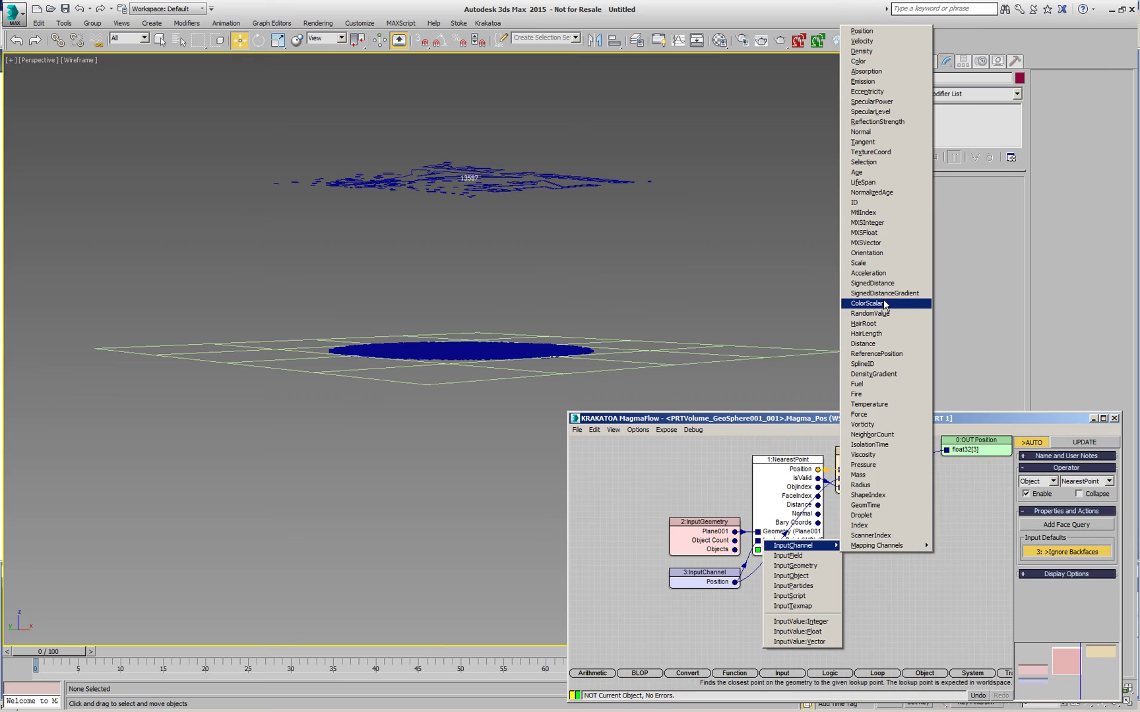
{"action": "left_click", "coordinate": [872, 283]}
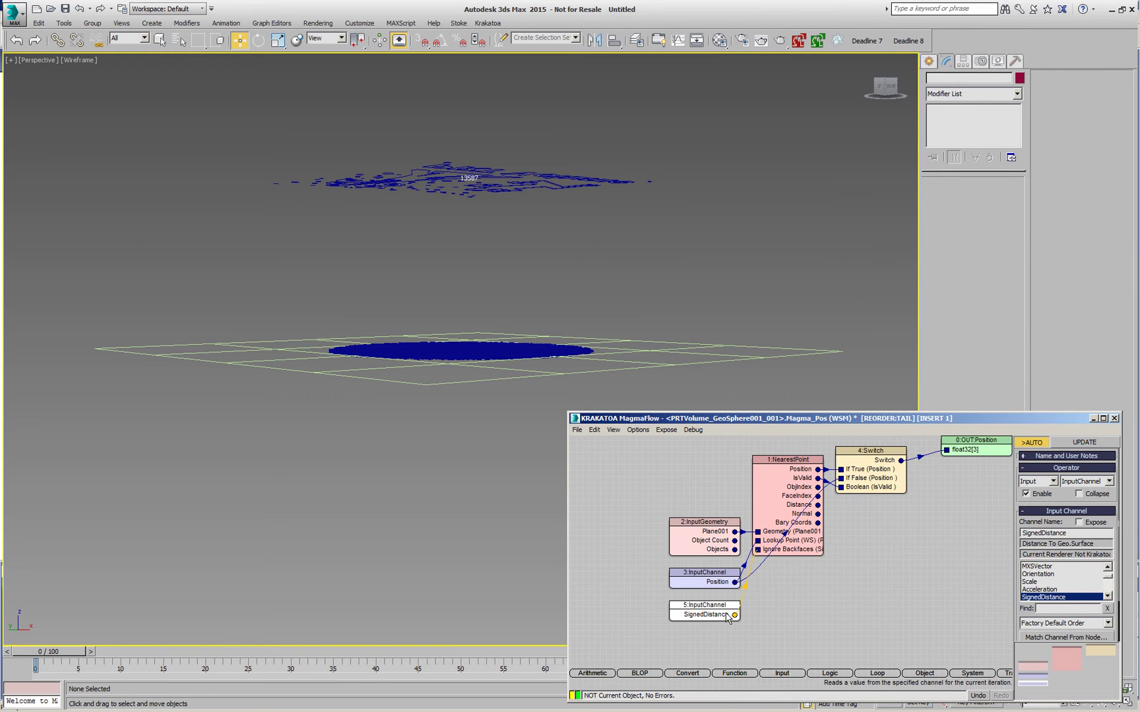
{"action": "key", "text": "l"}
{"action": "key", "text": "l"}
{"action": "key", "text": "ctrl+1"}
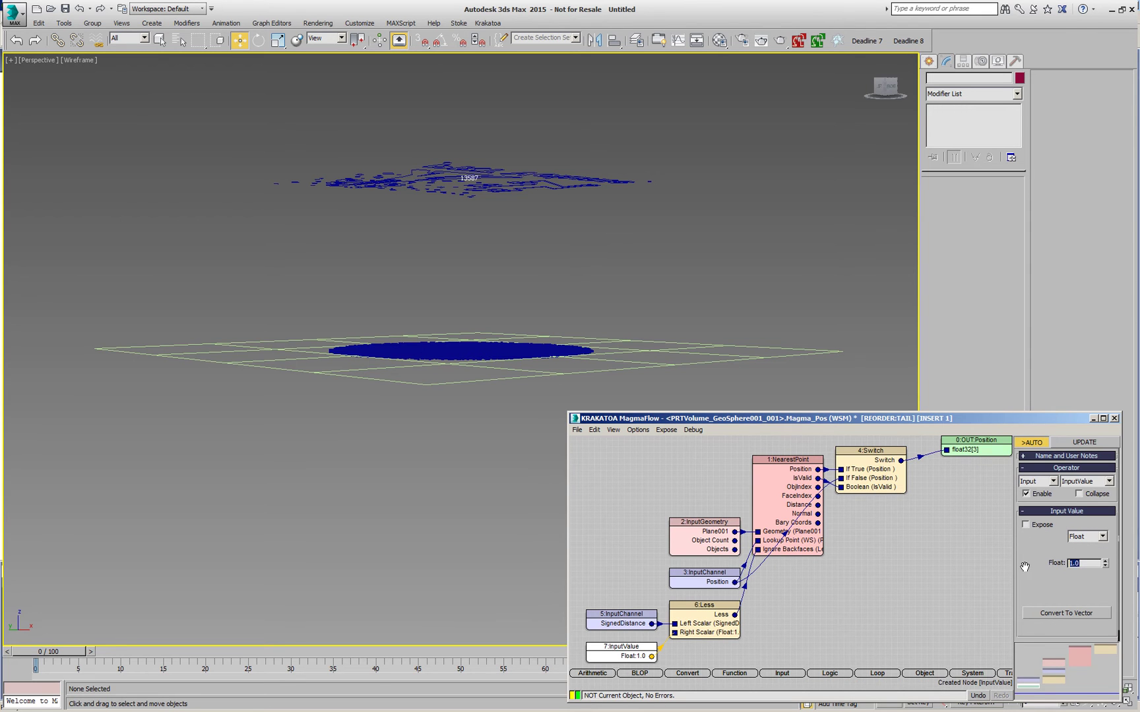
{"action": "type", "text": "-"}
{"action": "key", "text": "Return"}
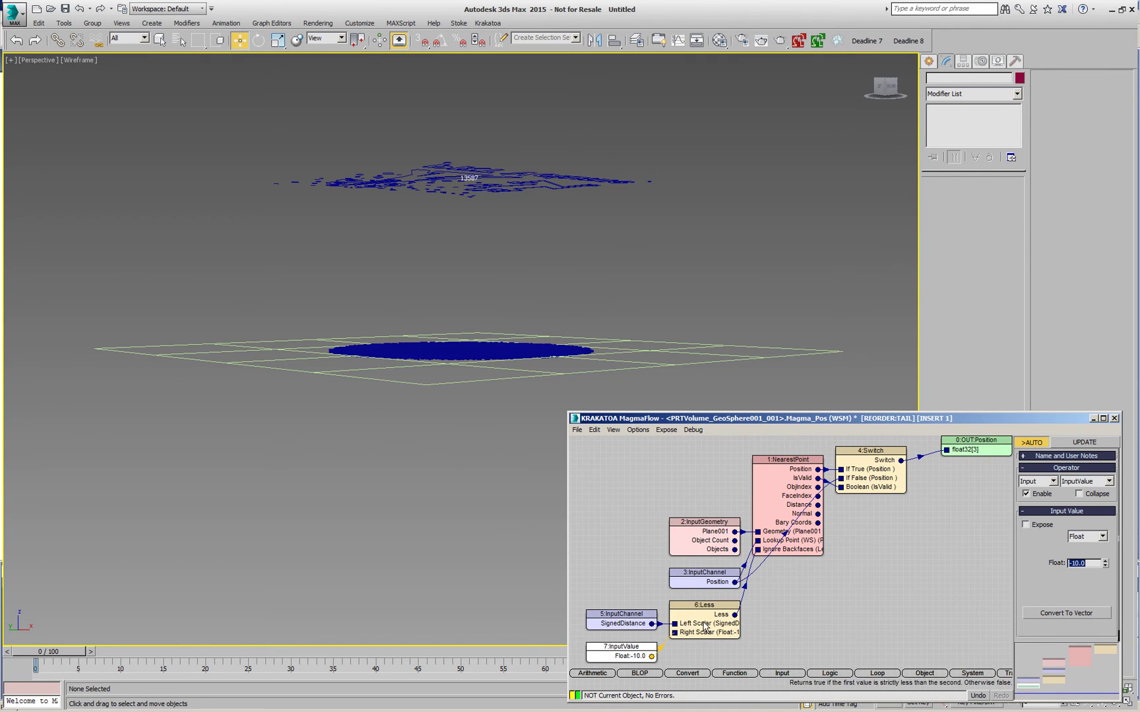
- Scrub the particles through the plane and orbit the view to examine which ones get projected, ending at frame 0
{"action": "left_click", "coordinate": [71, 657]}
{"action": "left_click_drag", "start_coordinate": [71, 658], "coordinate": [621, 682]}
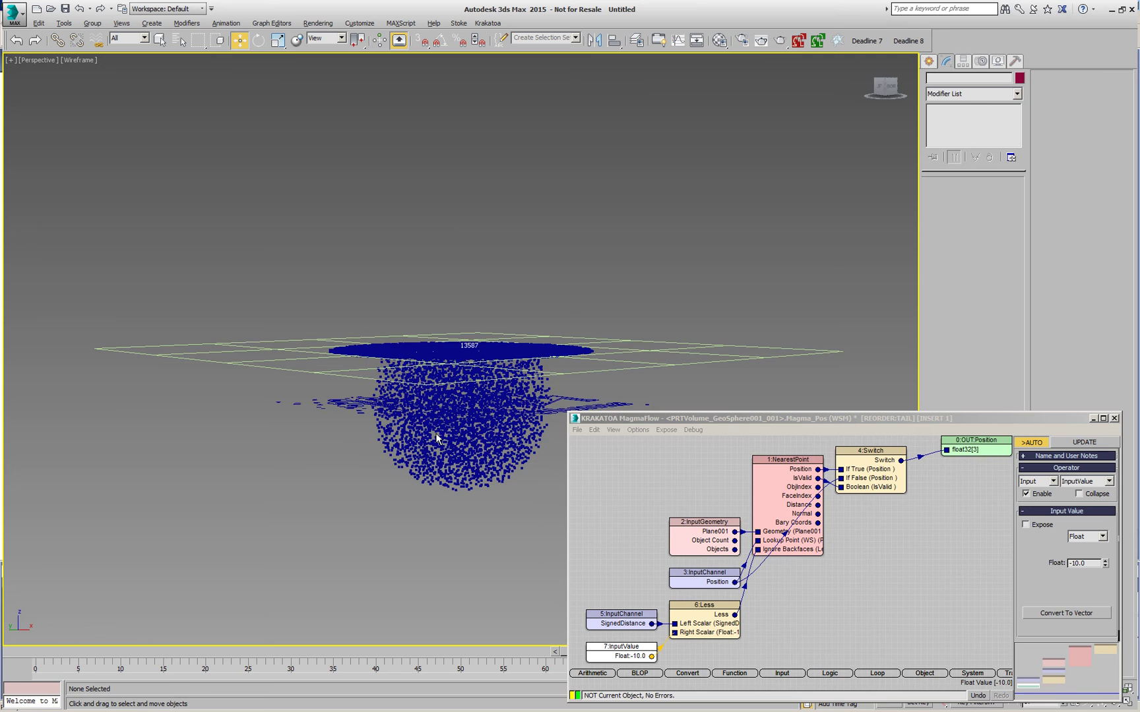
{"action": "middle_click_drag", "start_coordinate": [432, 389], "coordinate": [430, 425], "text": "alt"}
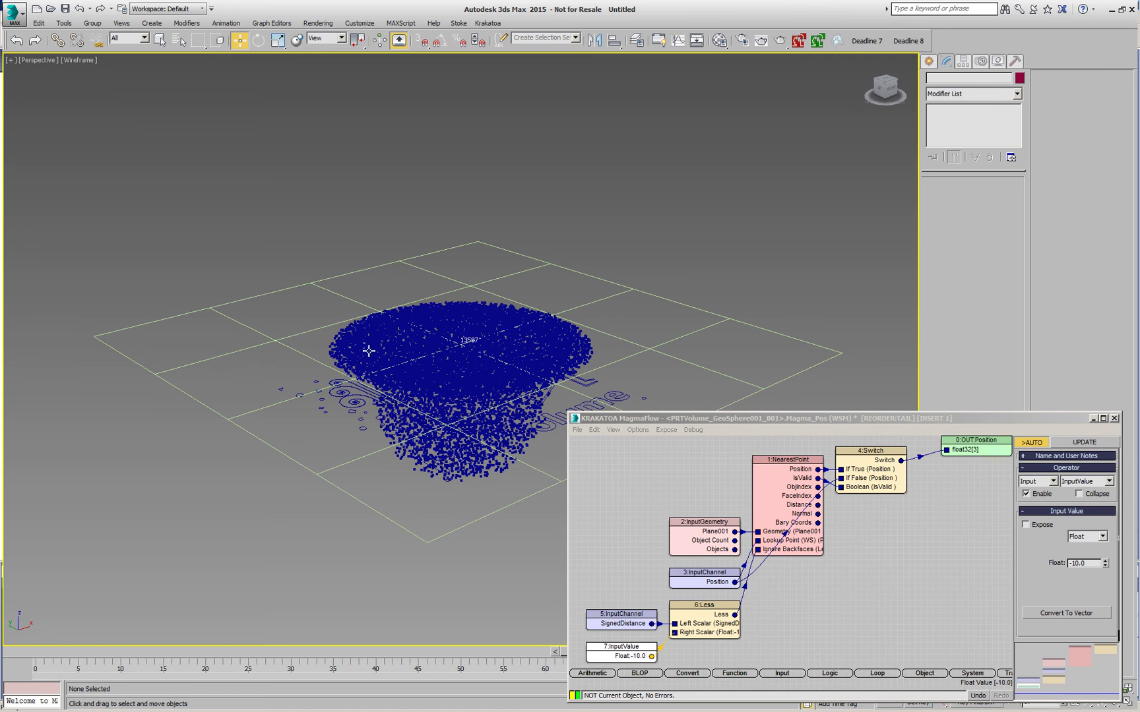
{"action": "left_click_drag", "start_coordinate": [566, 655], "coordinate": [33, 649]}
- Add a Color output fed by a Switch node, with red as If True, blue as If False, and the Less result as Boolean
{"action": "left_click", "coordinate": [967, 487]}
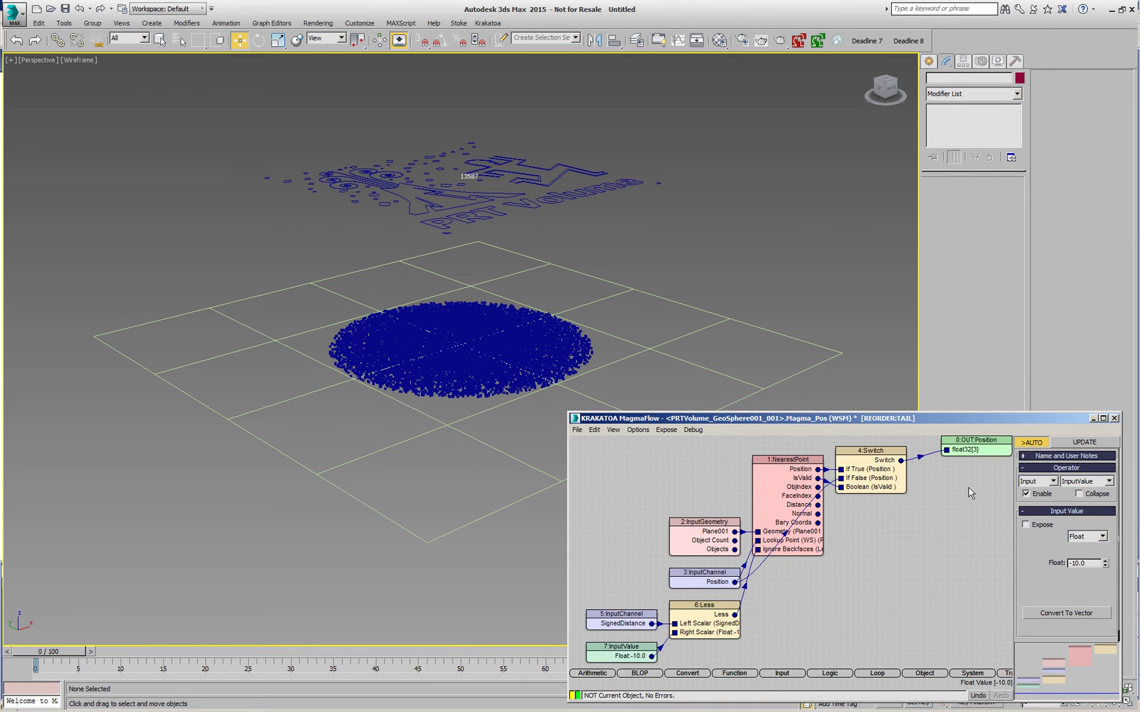
{"action": "key", "text": "o"}
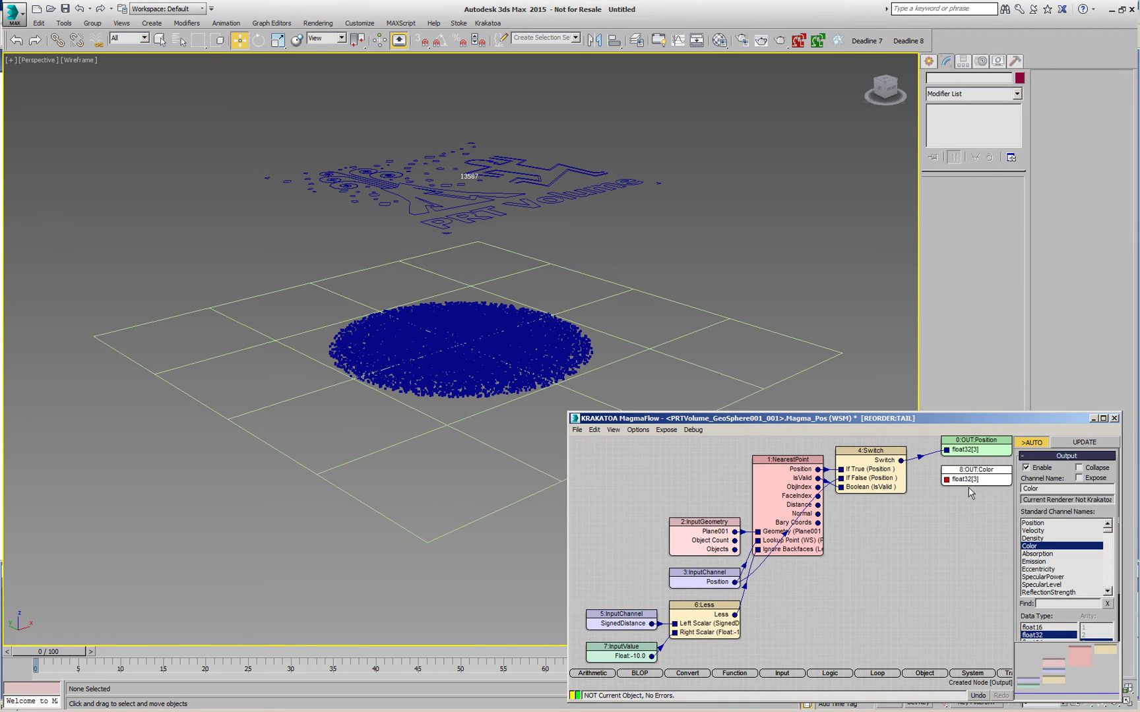
{"action": "key", "text": "w"}
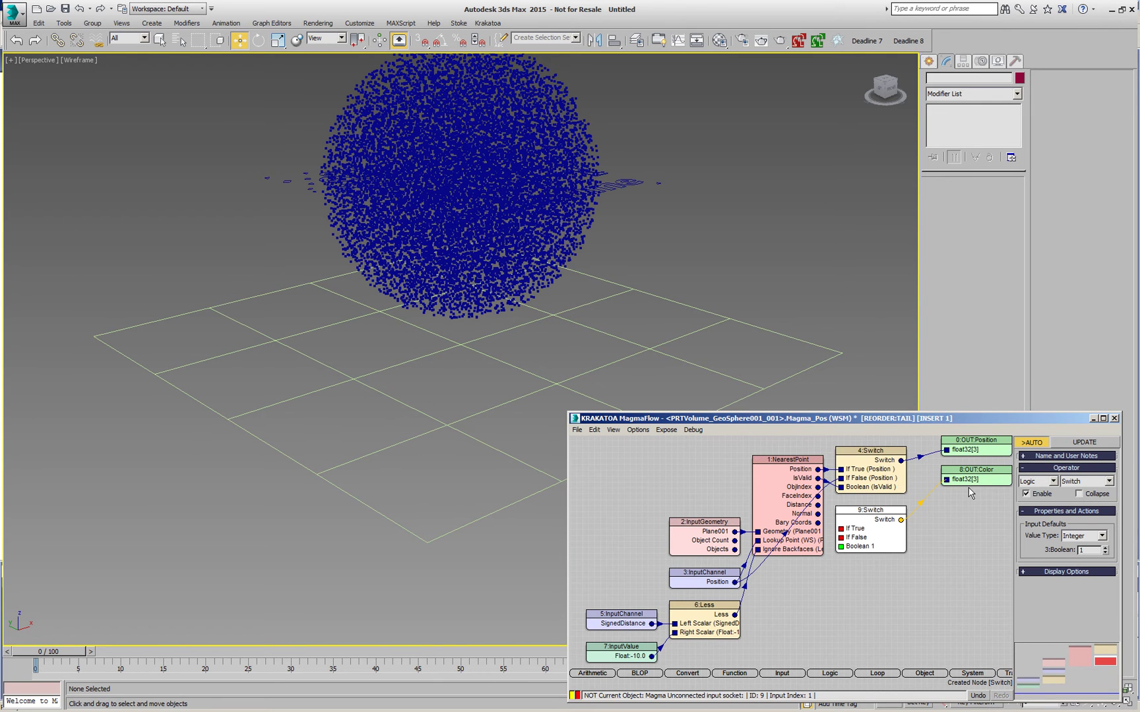
{"action": "key", "text": "r"}
{"action": "key", "text": "b"}
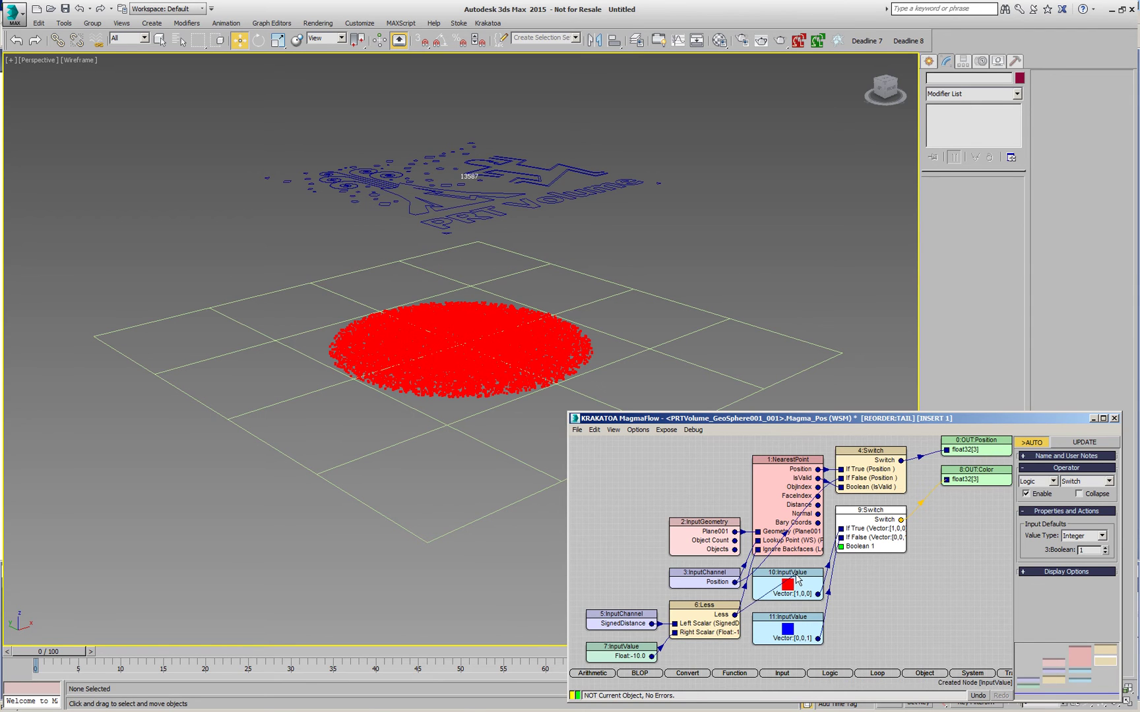
{"action": "left_click_drag", "start_coordinate": [735, 615], "coordinate": [841, 547]}
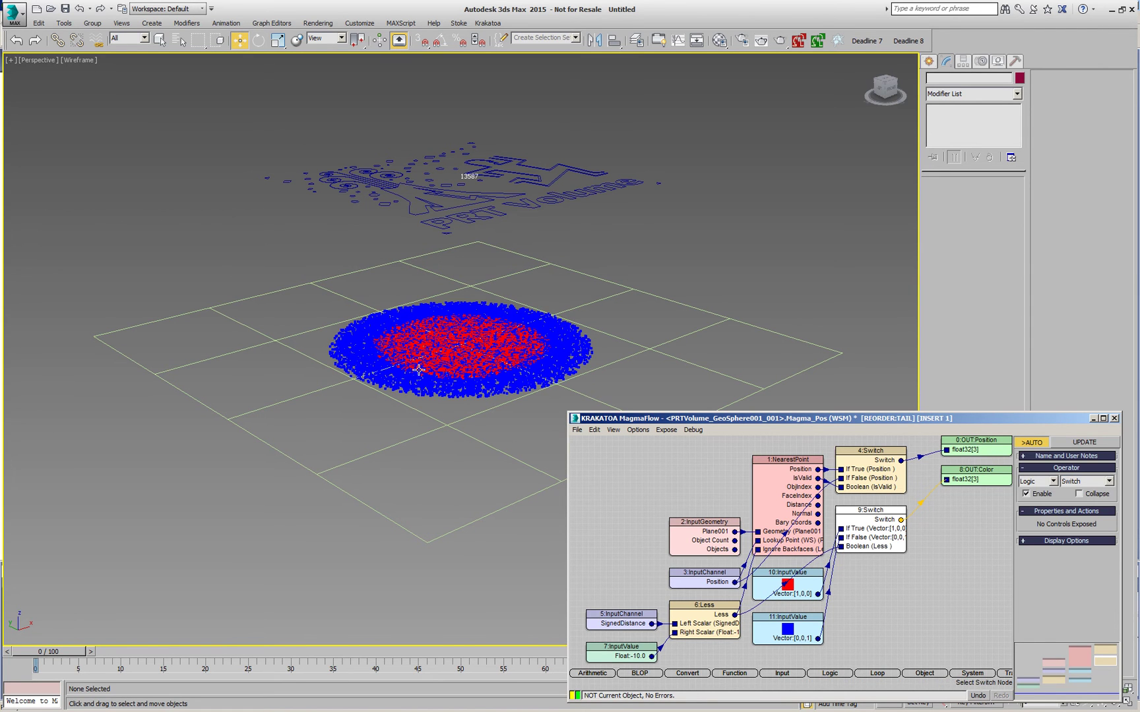
- Scrub through the animation to check the red and blue particles against the plane, return to frame 0, and make the MagmaFlow editor taller
{"action": "left_click_drag", "start_coordinate": [66, 655], "coordinate": [756, 586]}
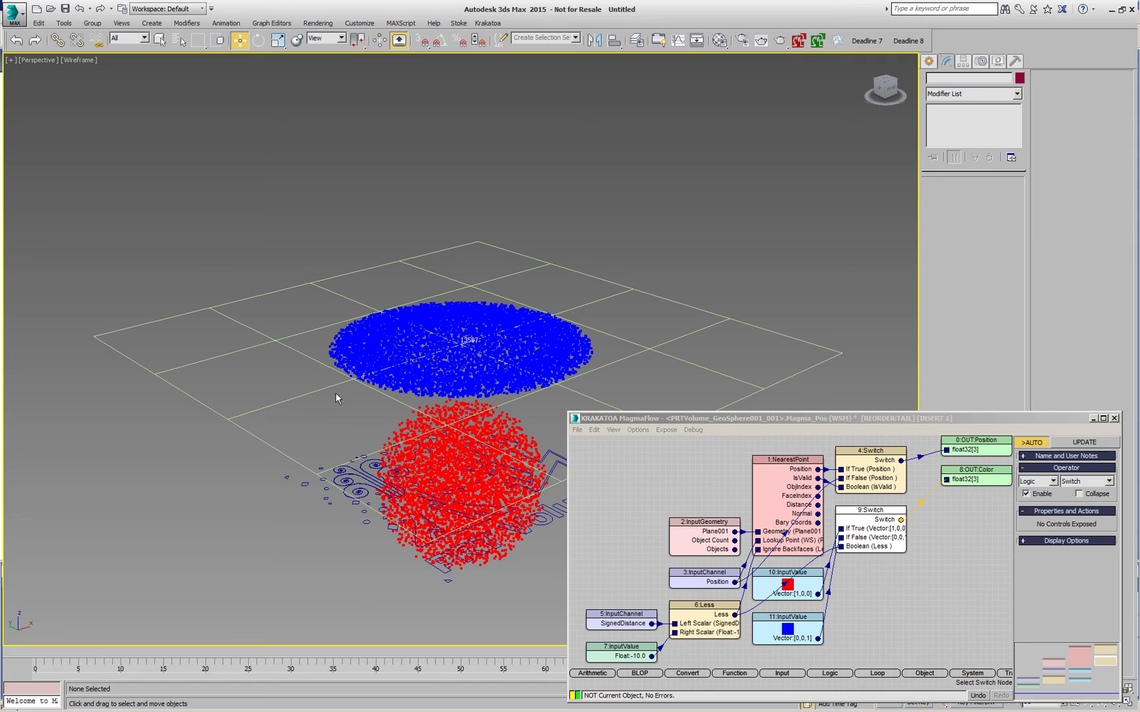
{"action": "left_click_drag", "start_coordinate": [367, 651], "coordinate": [41, 652]}
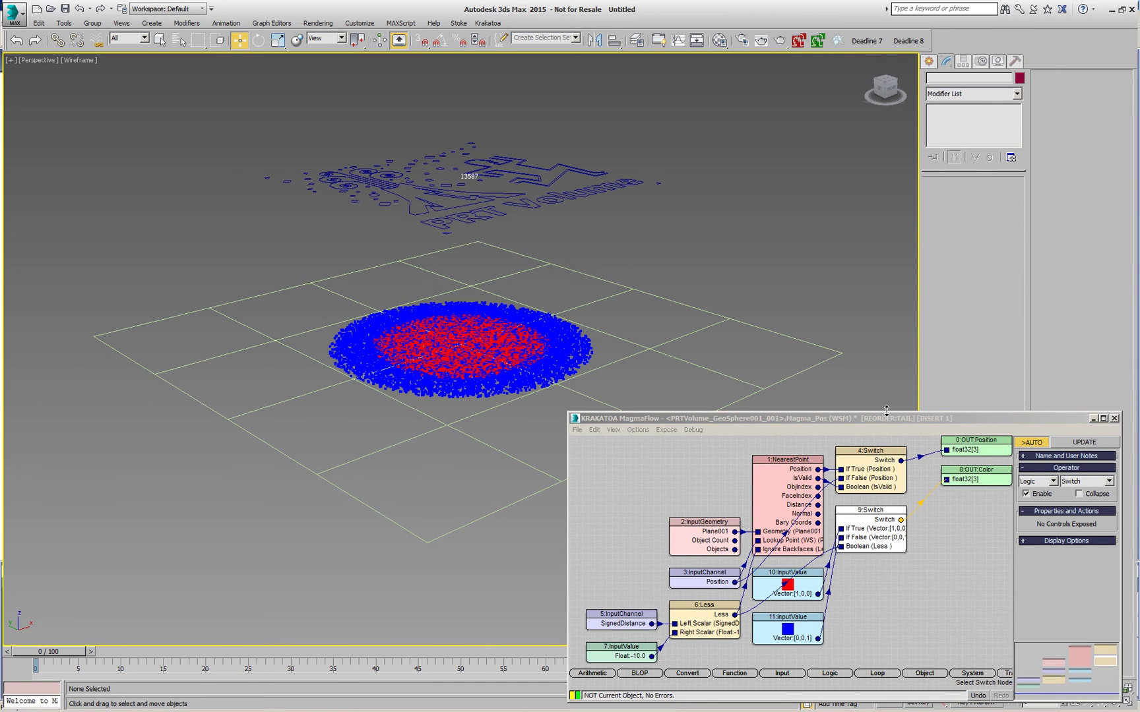
{"action": "left_click_drag", "start_coordinate": [886, 410], "coordinate": [886, 279]}
- Insert a LogicalAnd node after the Less node, combining it with a test that the Normal channel's Y component is less than 0.0
{"action": "left_click", "coordinate": [708, 482]}
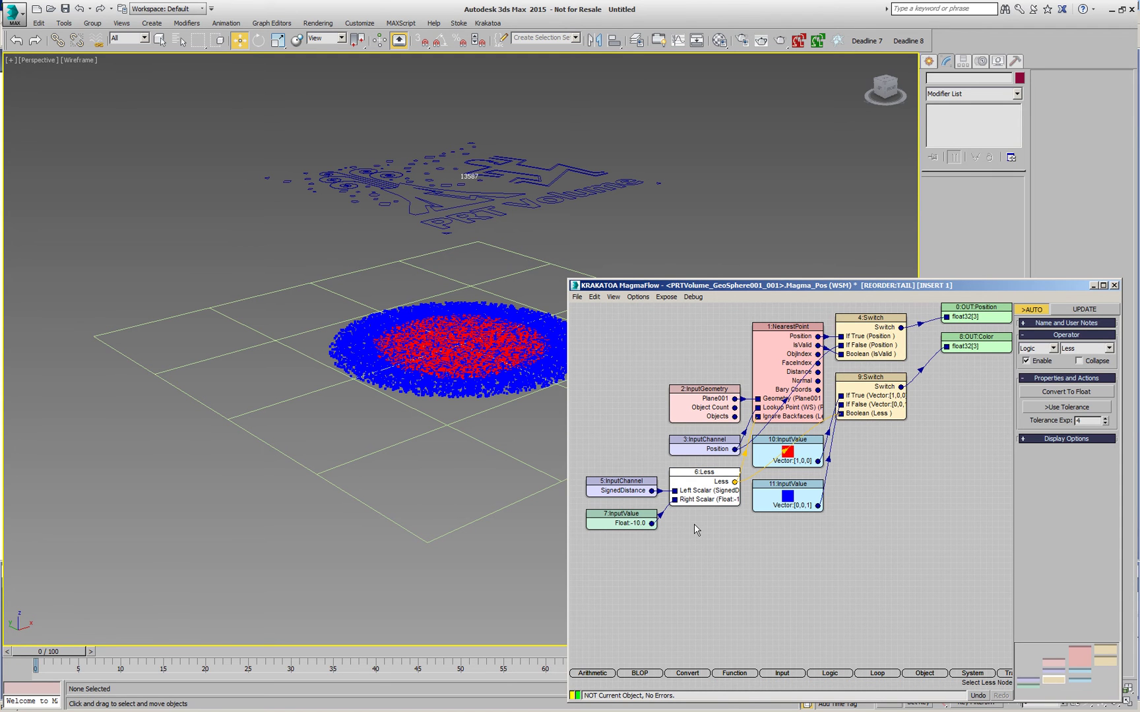
{"action": "key", "text": "l"}
{"action": "key", "text": "a"}
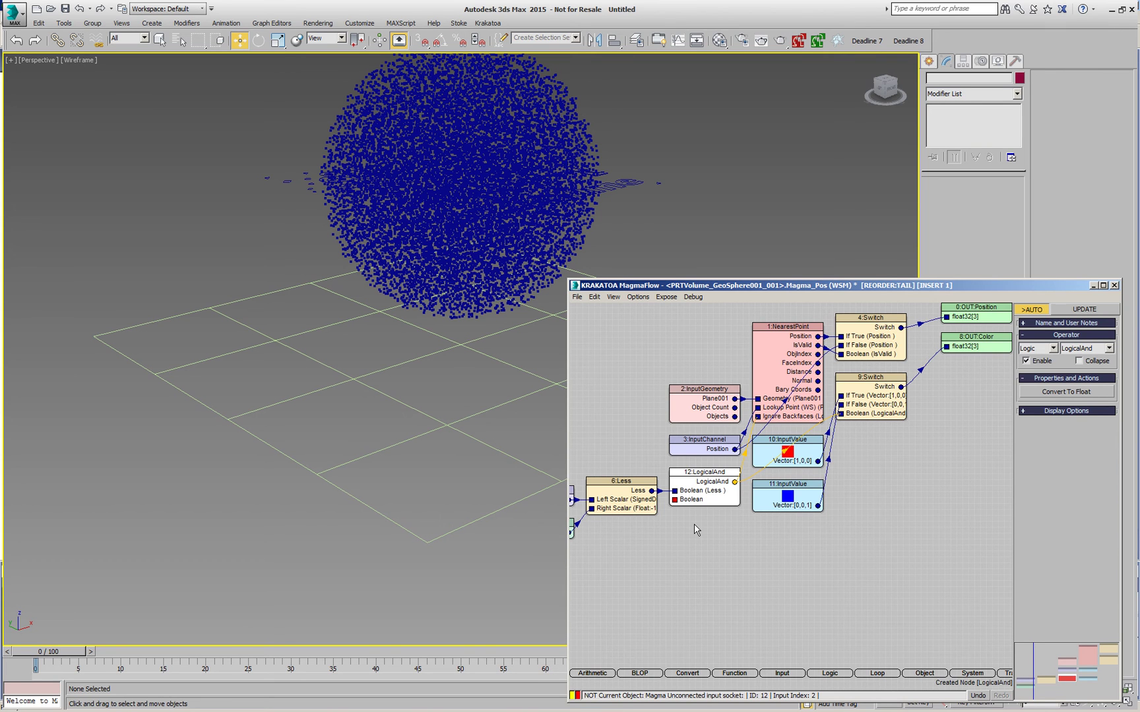
{"action": "key", "text": "ctrl+n"}
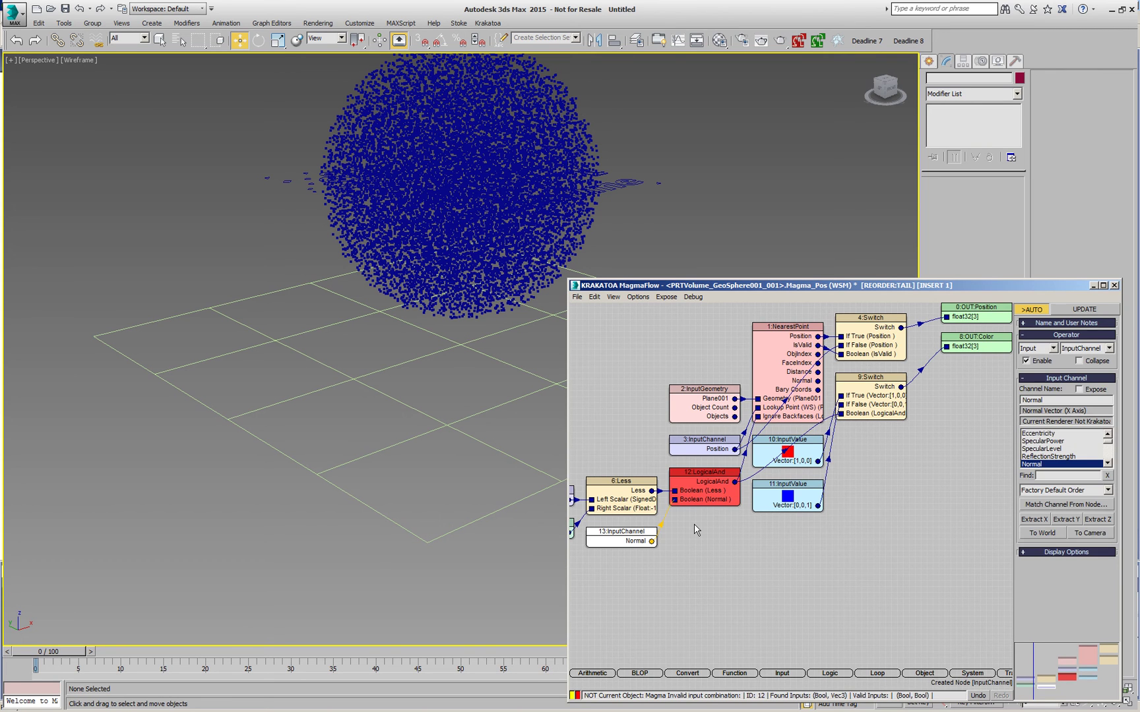
{"action": "left_click", "coordinate": [1078, 519]}
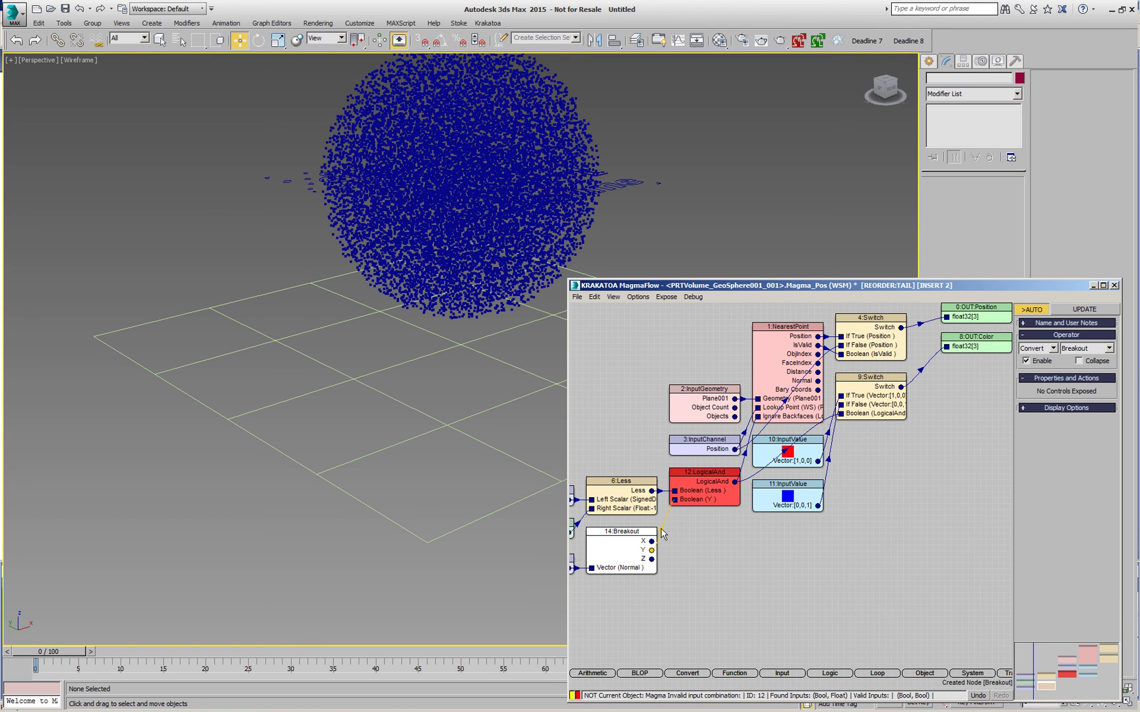
{"action": "key", "text": "l"}
{"action": "key", "text": "l"}
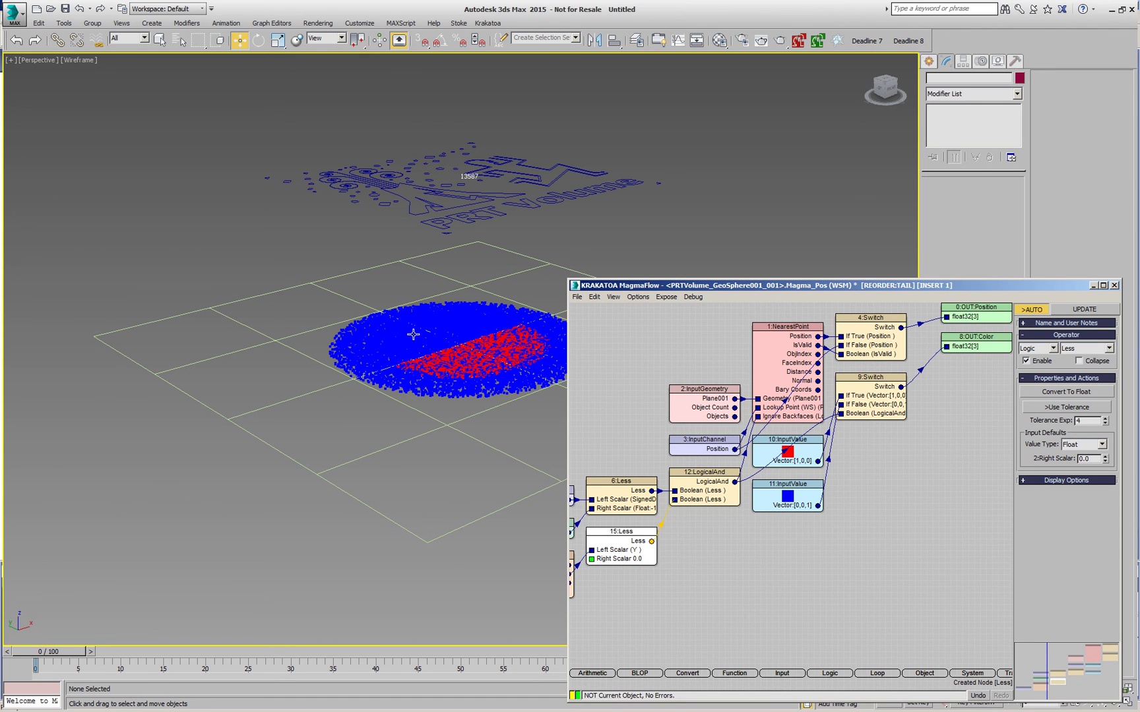
- Scrub the particles below the plane and orbit to a low side view to examine the red half of the core
{"action": "left_click_drag", "start_coordinate": [51, 657], "coordinate": [785, 641]}
{"action": "middle_click_drag", "start_coordinate": [430, 547], "coordinate": [499, 520], "text": "alt"}
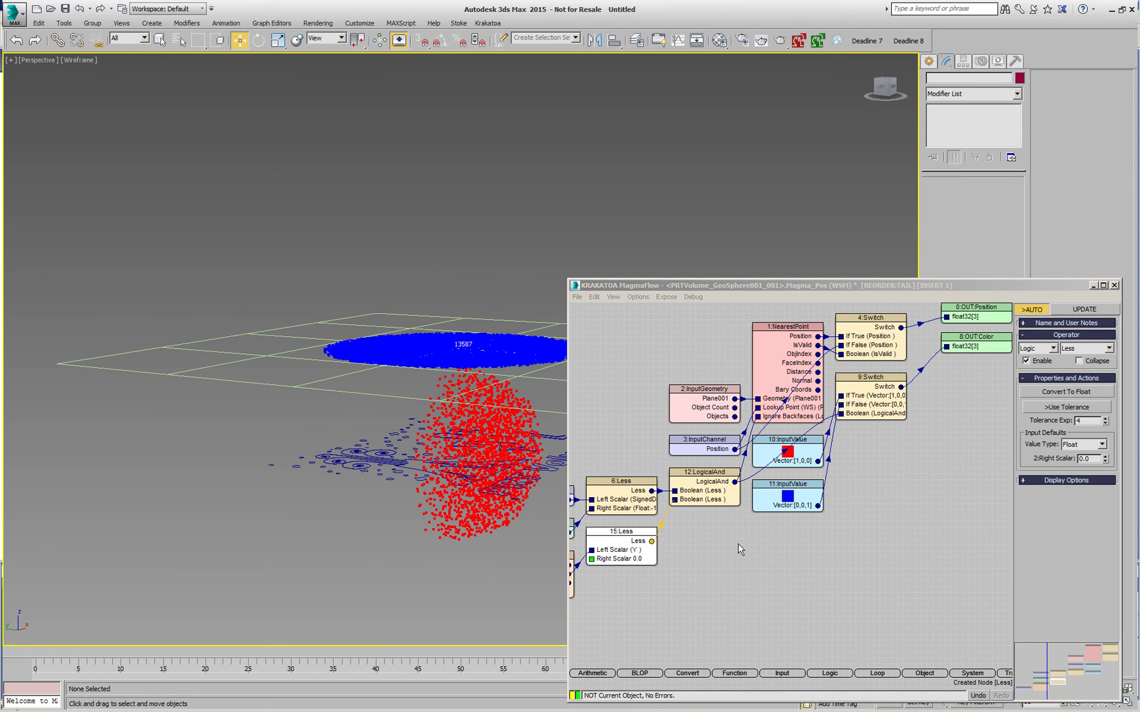
- Insert a second LogicalAnd node after the first, adding a test that the Normal's X component is less than 0.0
{"action": "middle_click_drag", "start_coordinate": [729, 558], "coordinate": [785, 539]}
{"action": "left_click", "coordinate": [771, 482]}
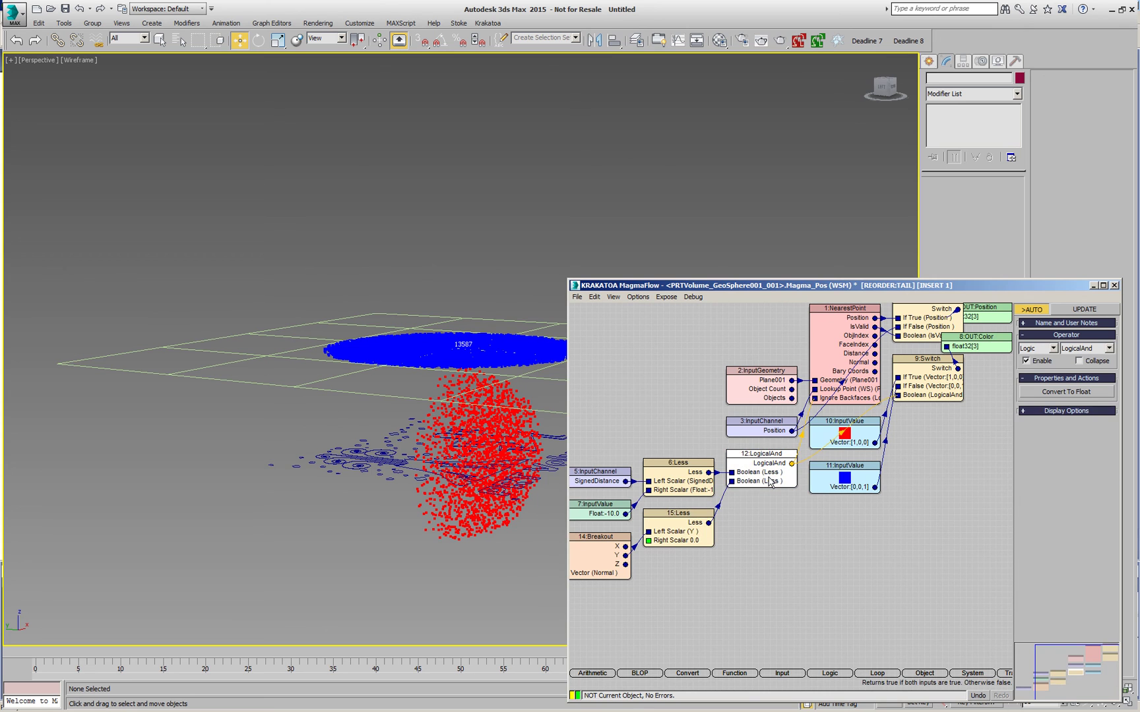
{"action": "key", "text": "shift+7"}
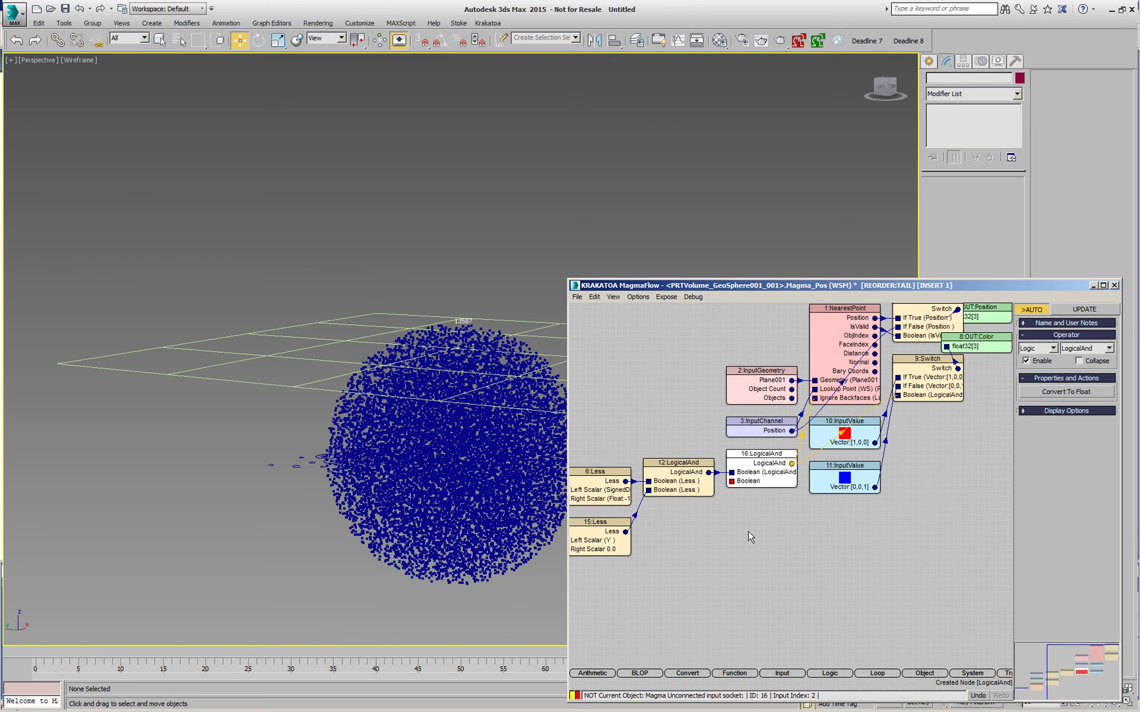
{"action": "middle_click_drag", "start_coordinate": [751, 533], "coordinate": [840, 489]}
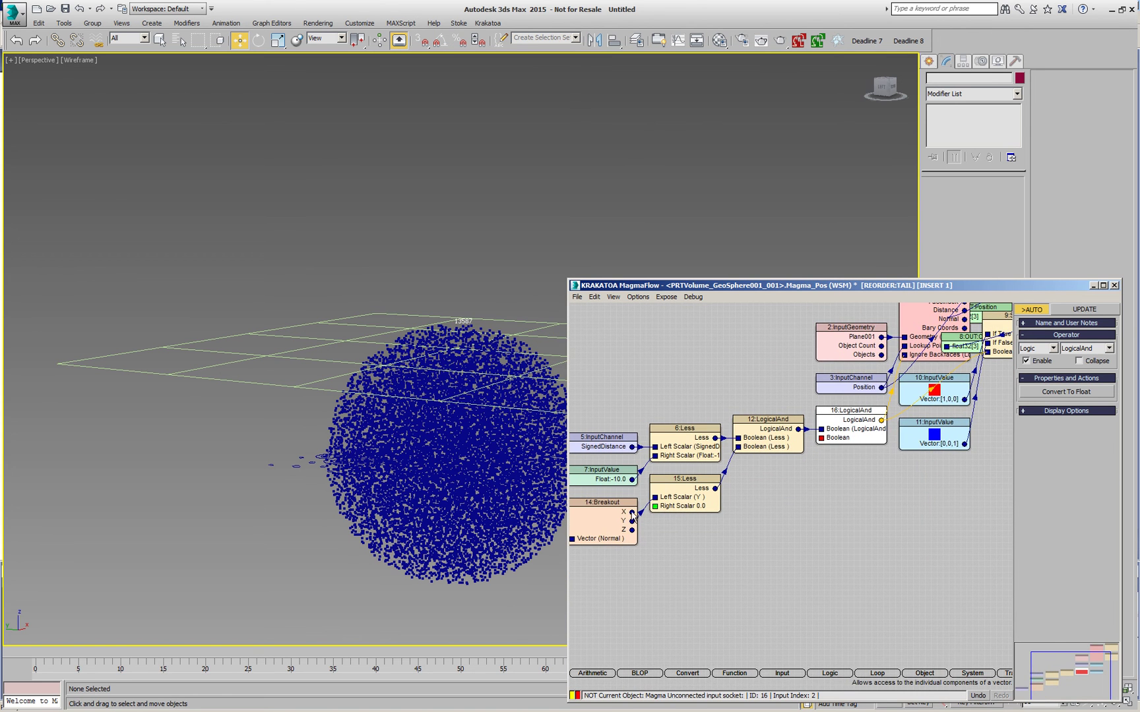
{"action": "left_click_drag", "start_coordinate": [632, 513], "coordinate": [824, 438]}
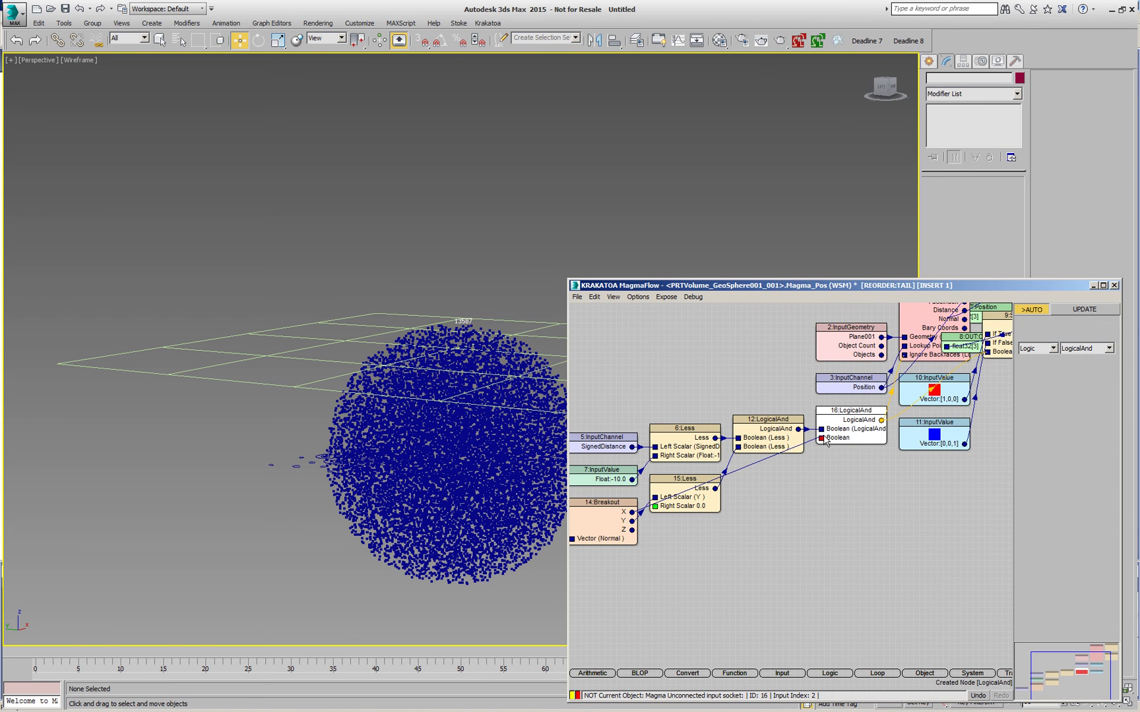
{"action": "left_click", "coordinate": [748, 465]}
{"action": "right_click", "coordinate": [749, 467]}
{"action": "left_click", "coordinate": [750, 469]}
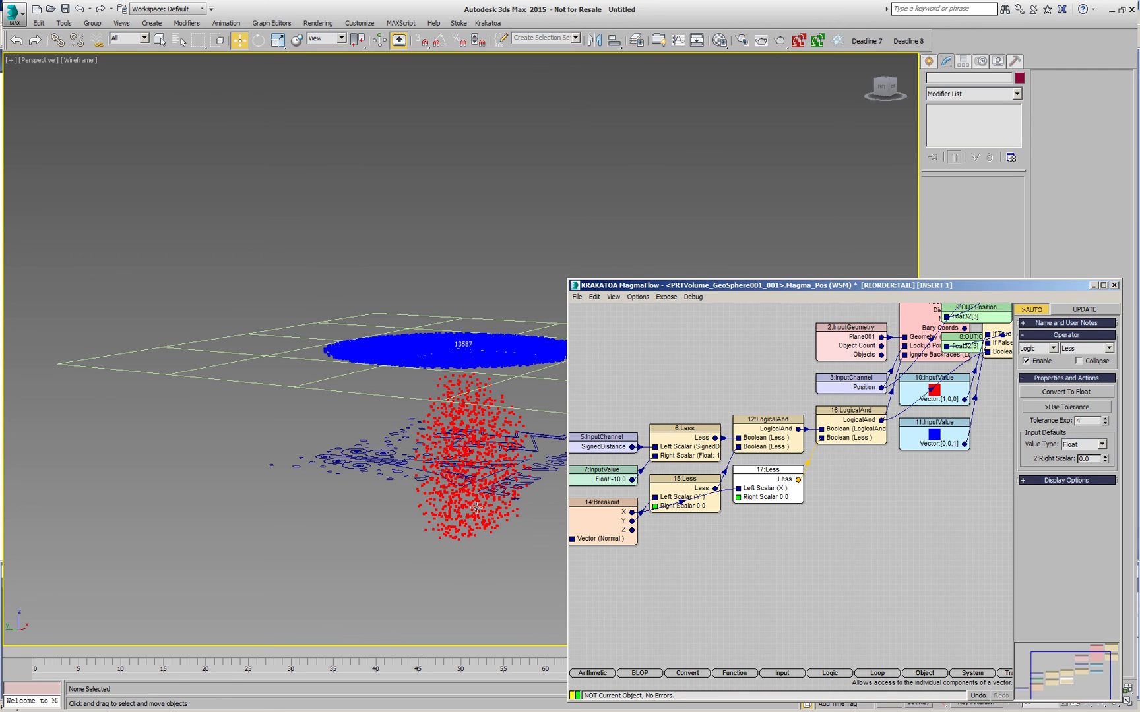
- Orbit above the plane and scrub through the animation to examine the red particles limited by both normal components
{"action": "middle_click_drag", "start_coordinate": [476, 507], "coordinate": [470, 549], "text": "alt"}
{"action": "left_click_drag", "start_coordinate": [54, 651], "coordinate": [1098, 574]}
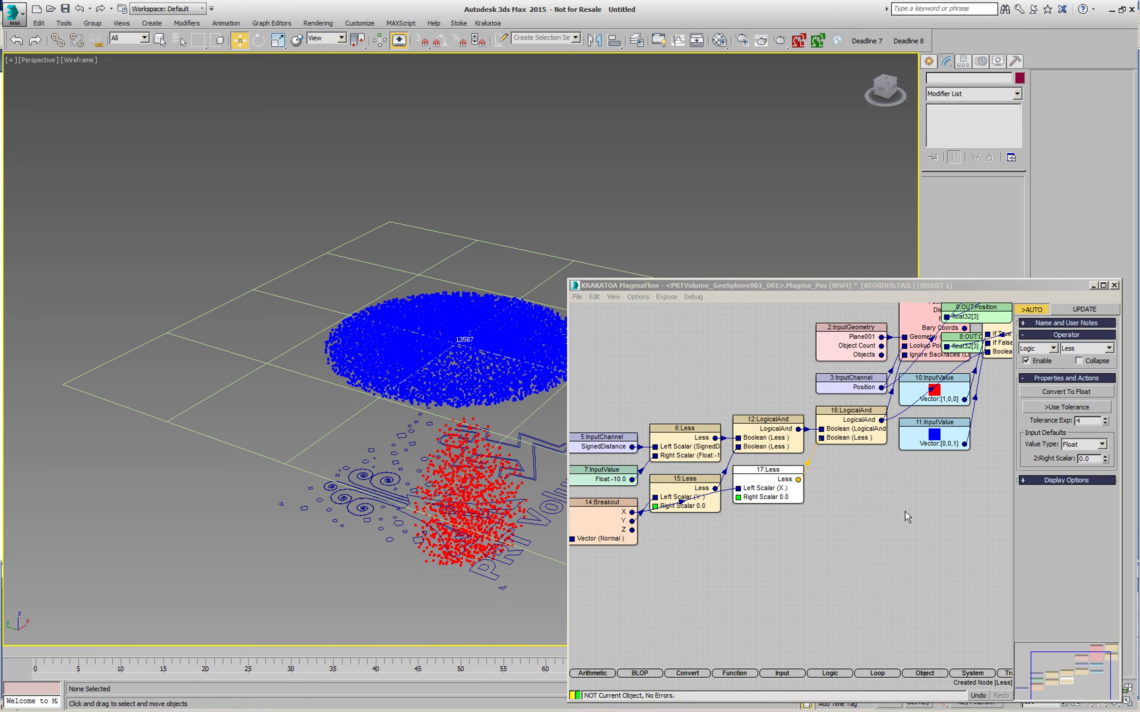
{"action": "middle_click_drag", "start_coordinate": [907, 518], "coordinate": [815, 602]}
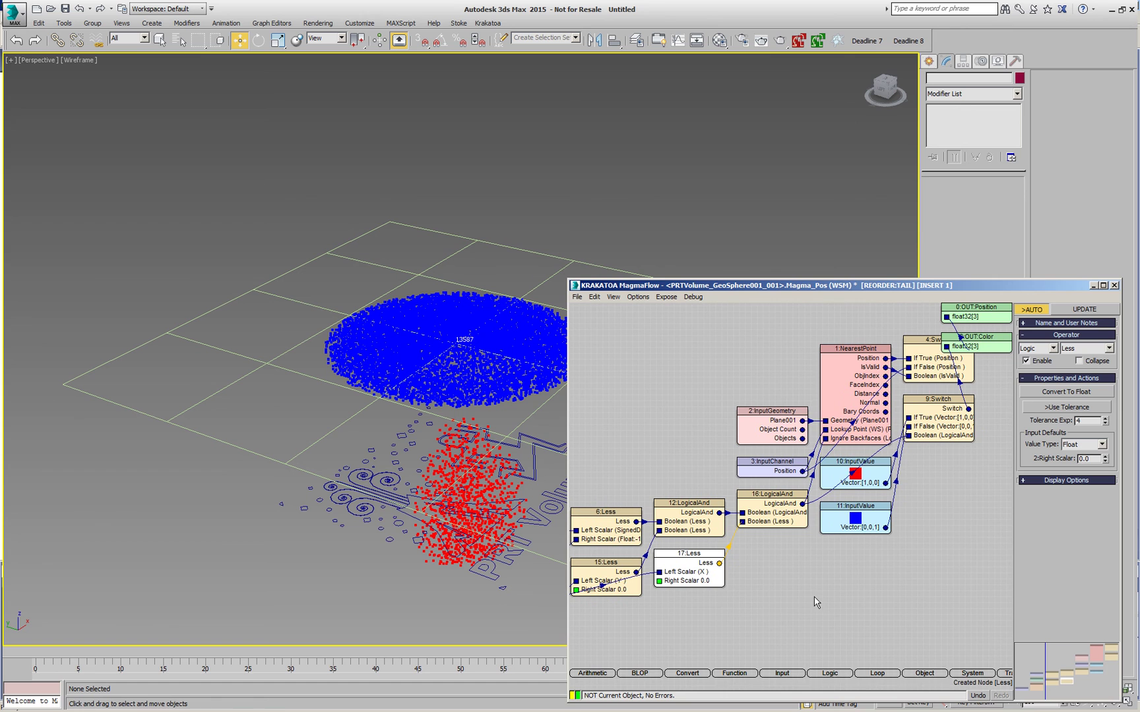